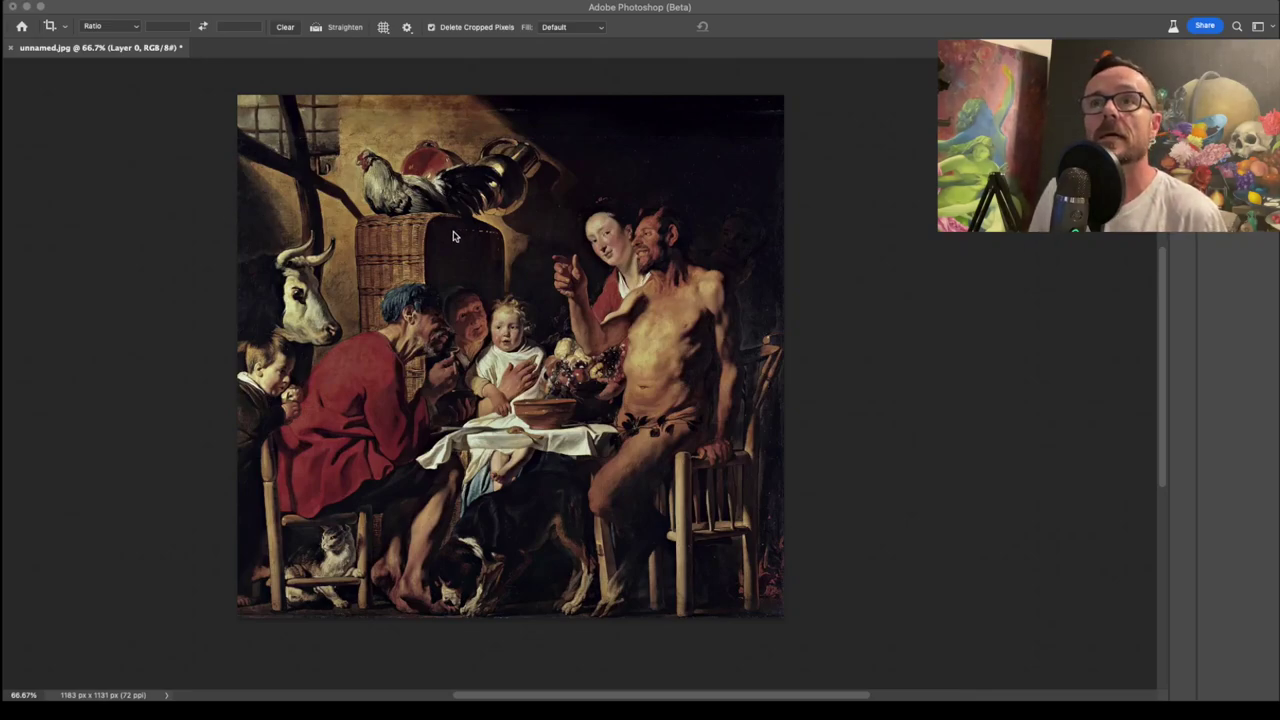
Show the workspace panels again and switch from the Crop tool to the Move tool
scroll(453, 236, "left", 3)
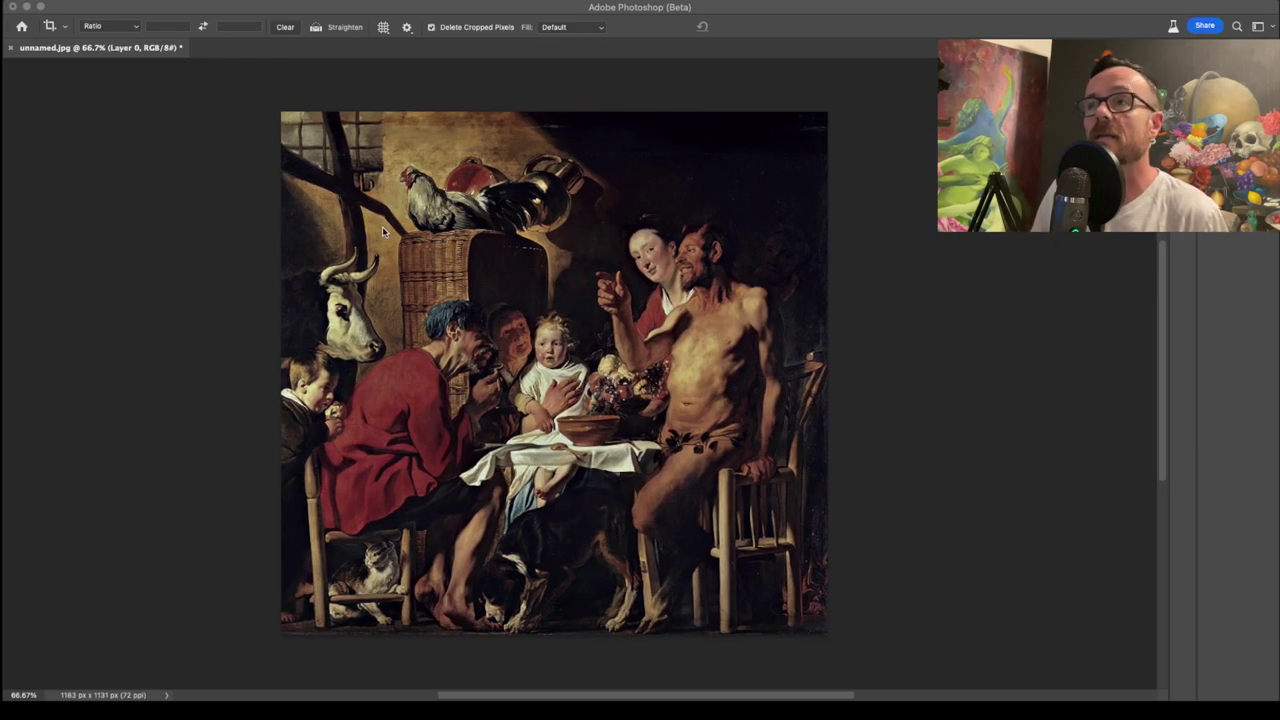
key("Tab")
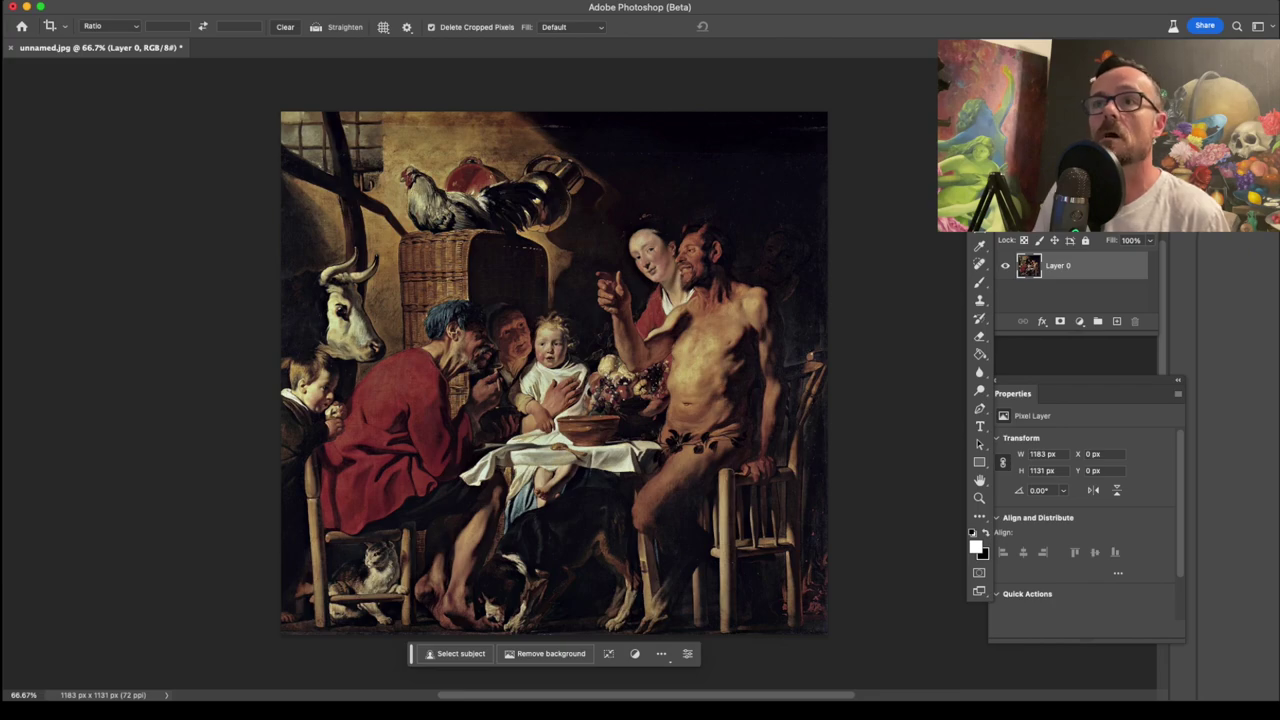
key("v")
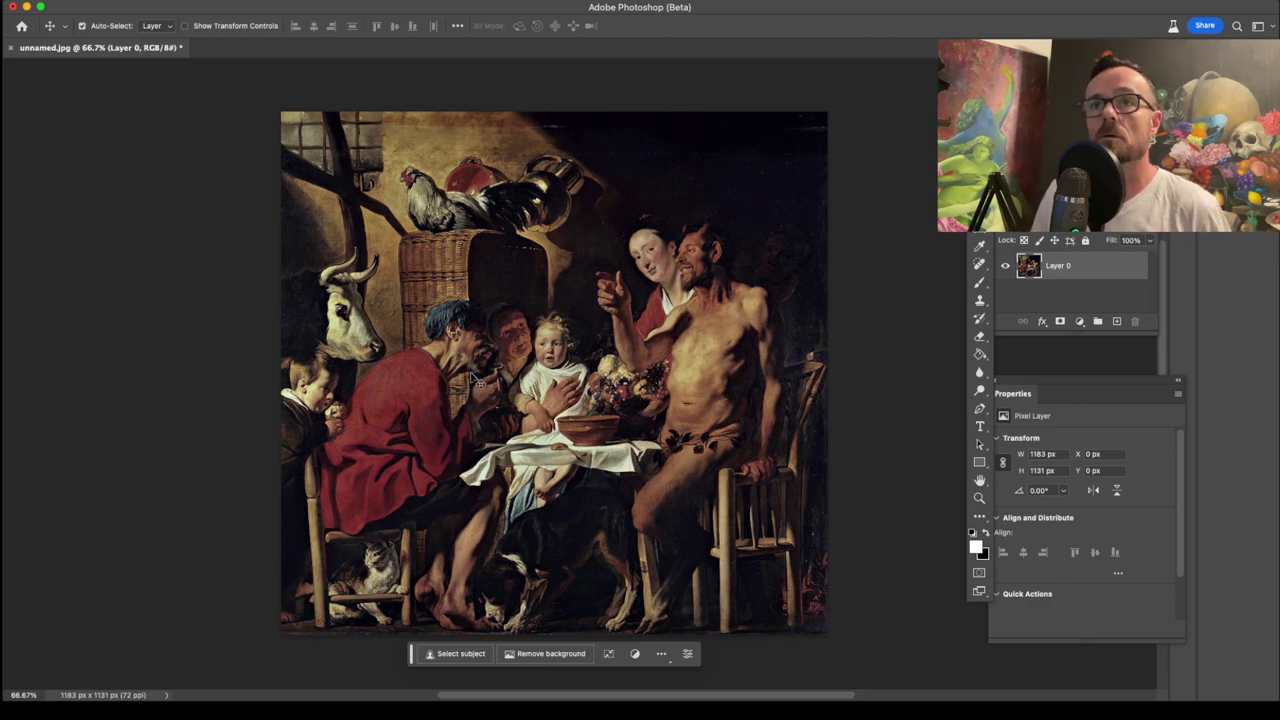
scroll(476, 380, "down", 3)
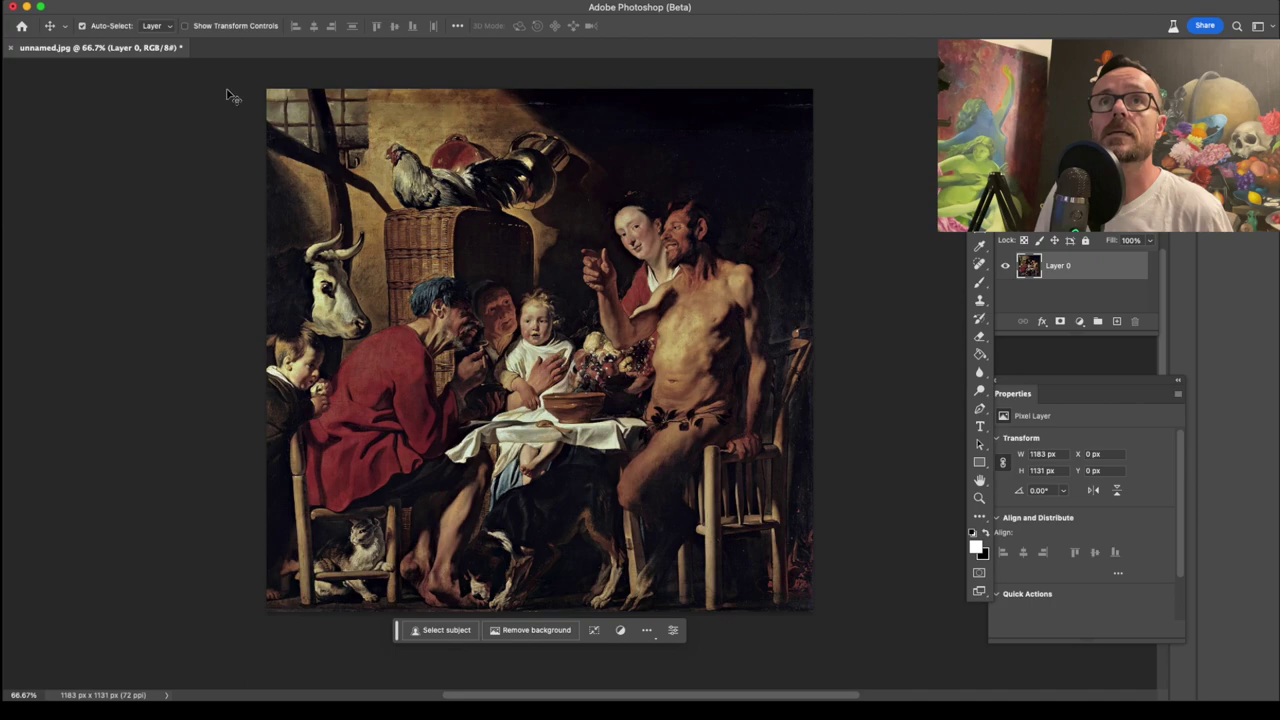
Set the canvas width to 24 inches in Canvas Size, making it 1728 × 1131 px
left_click(195, 0)
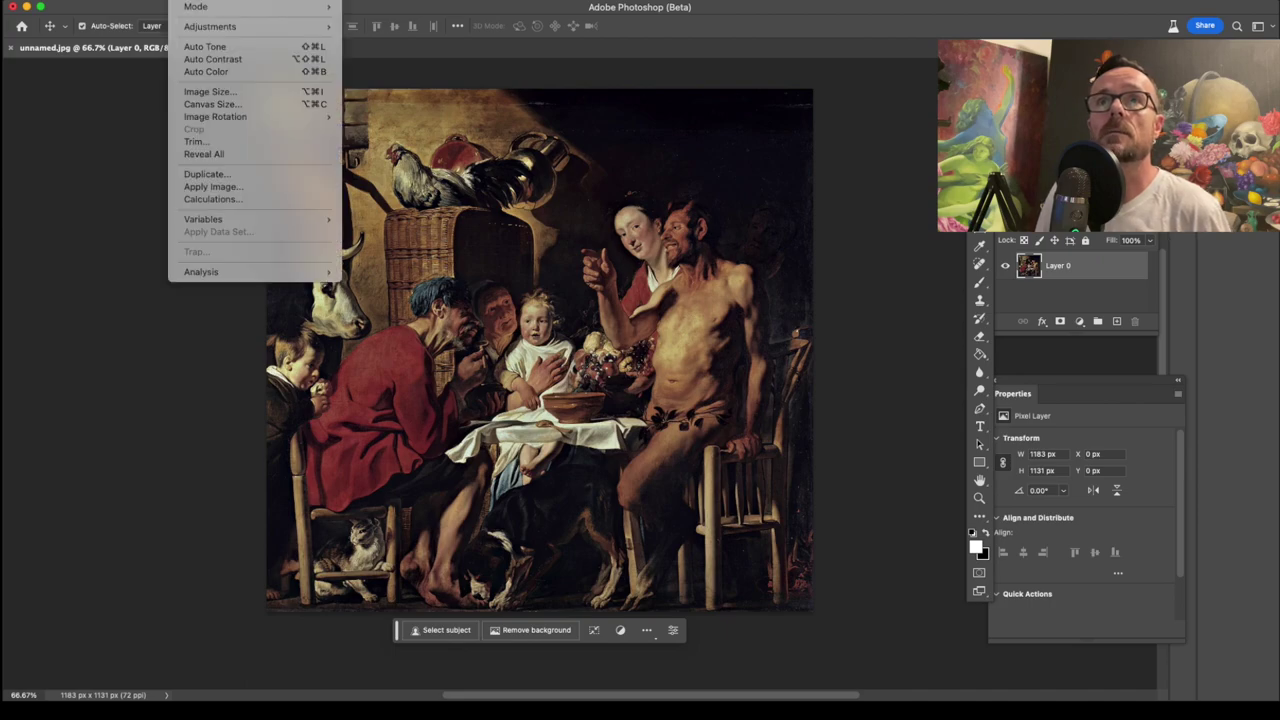
left_click(213, 104)
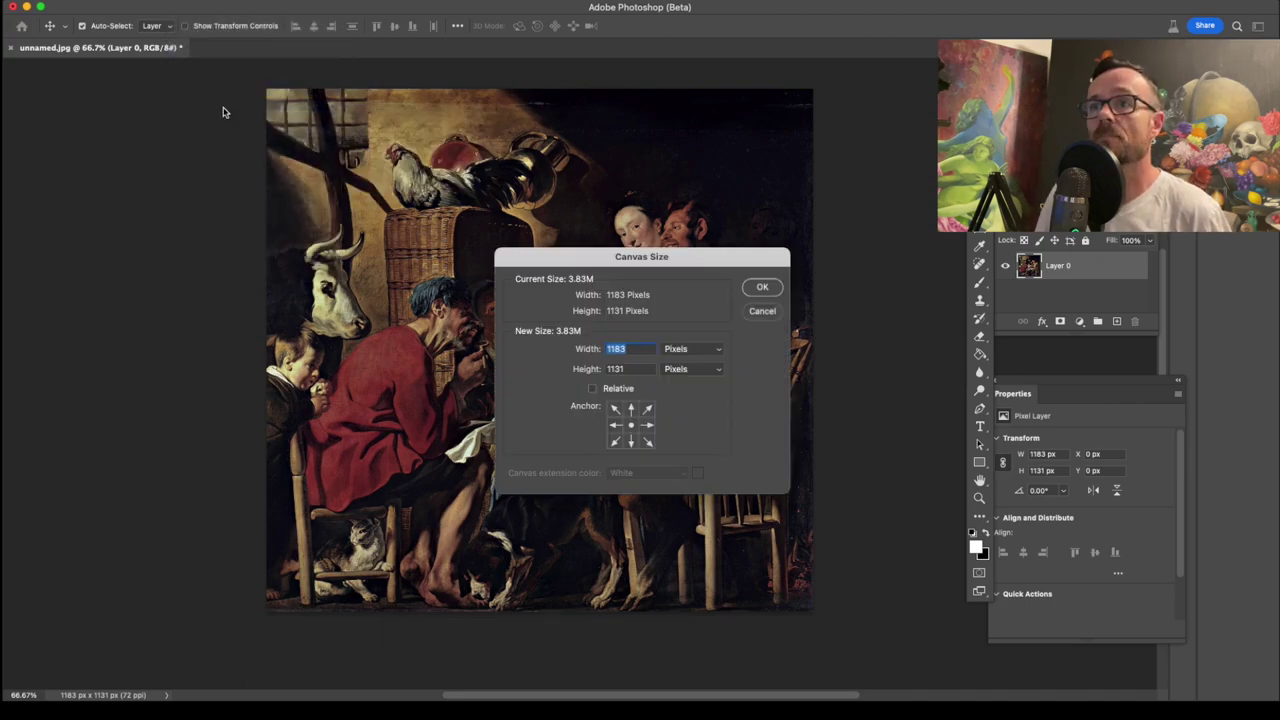
left_click(715, 350)
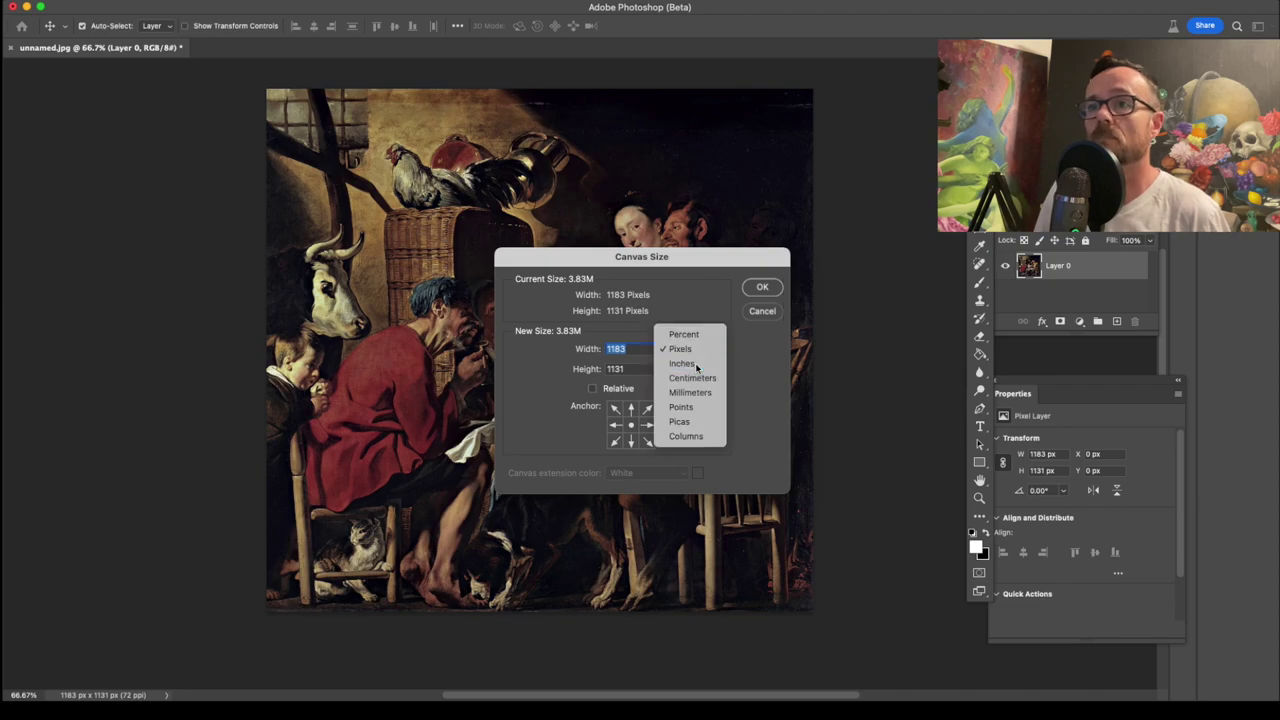
left_click(688, 363)
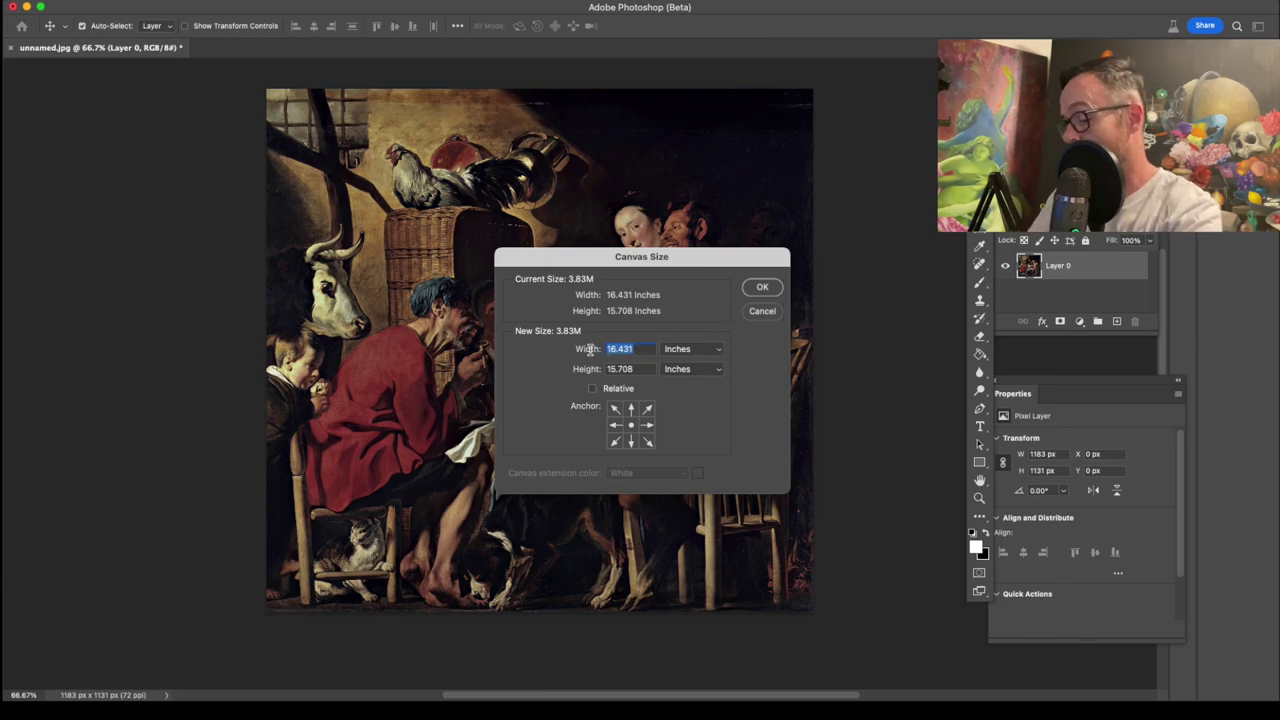
type("24")
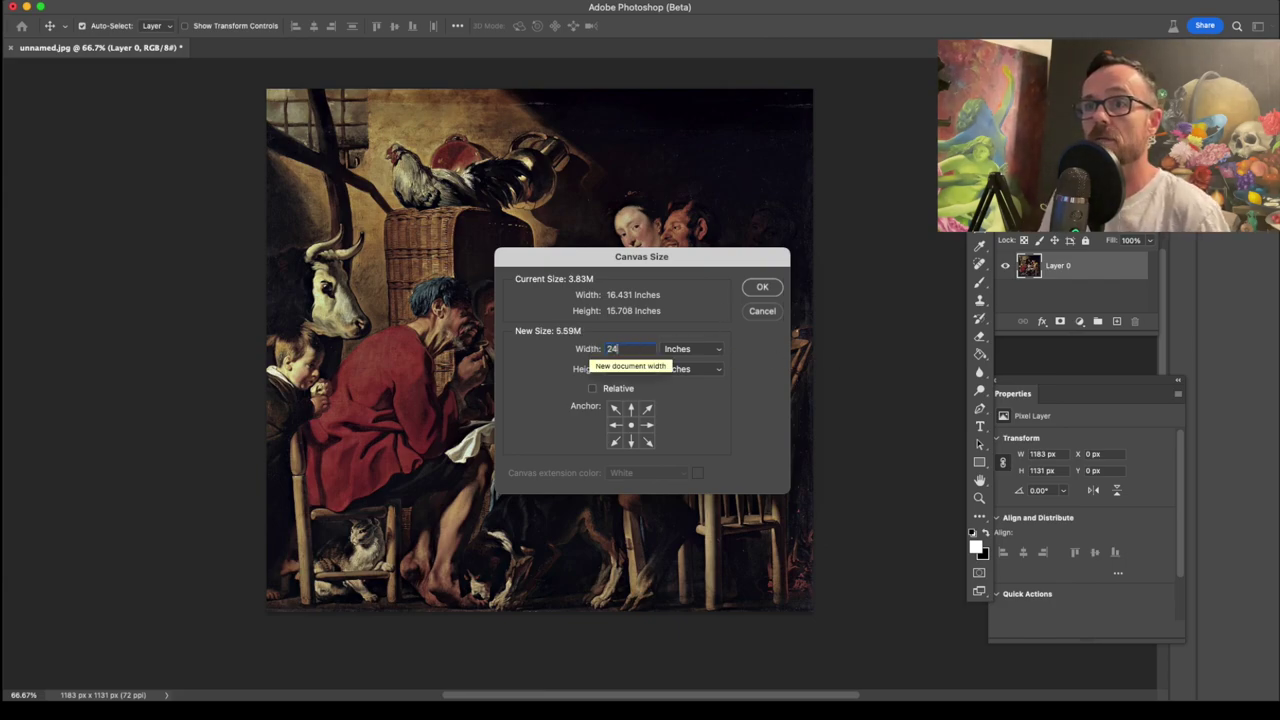
left_click(757, 289)
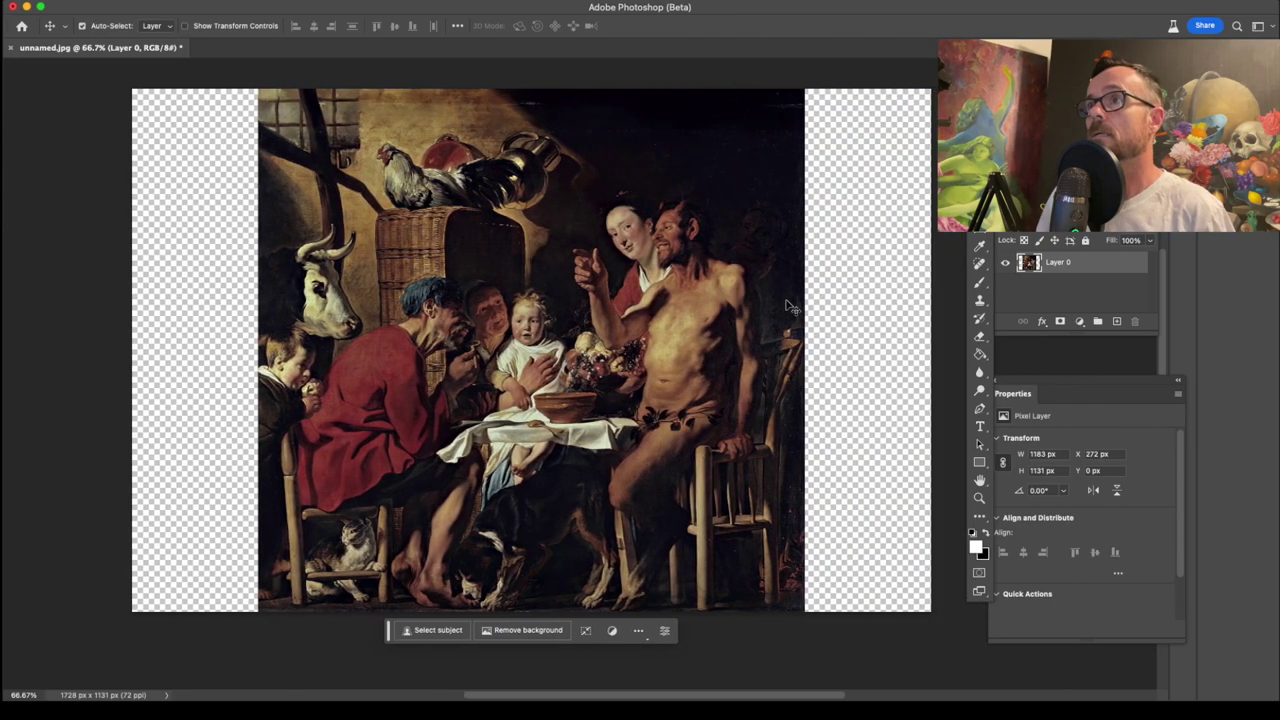
Select the empty right and left strips together with the Magic Wand
key("w")
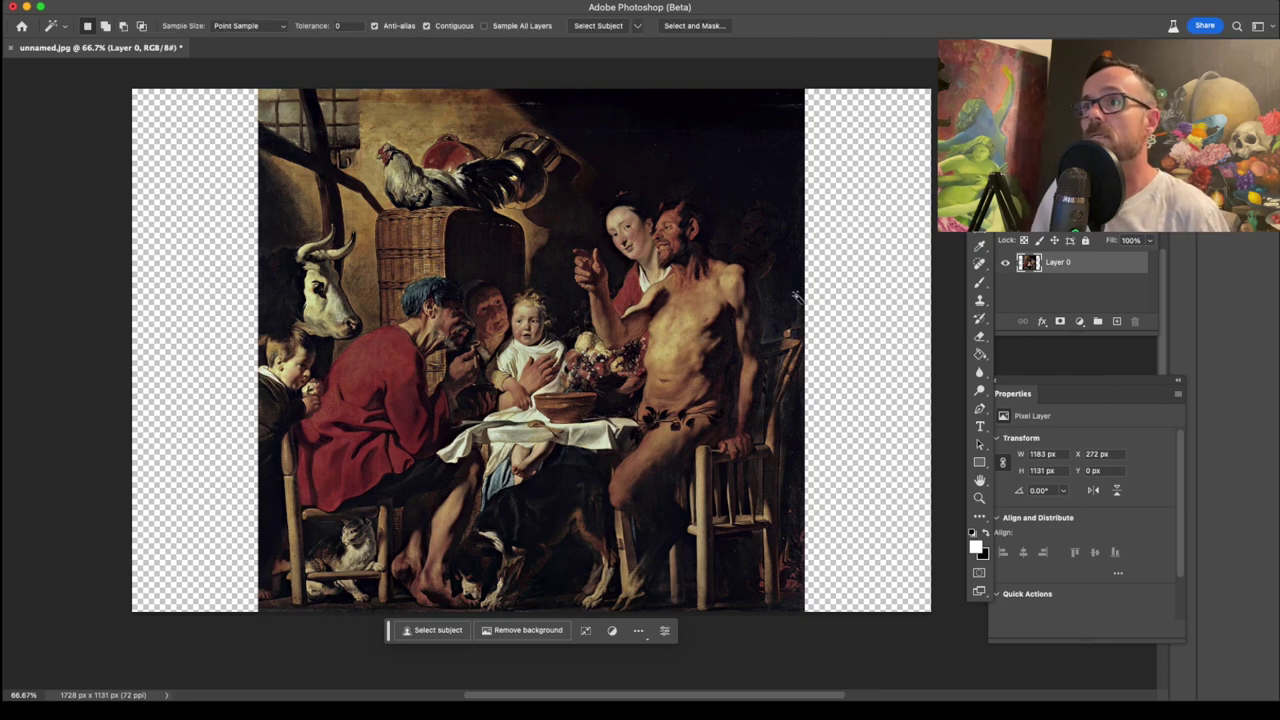
left_click(841, 303)
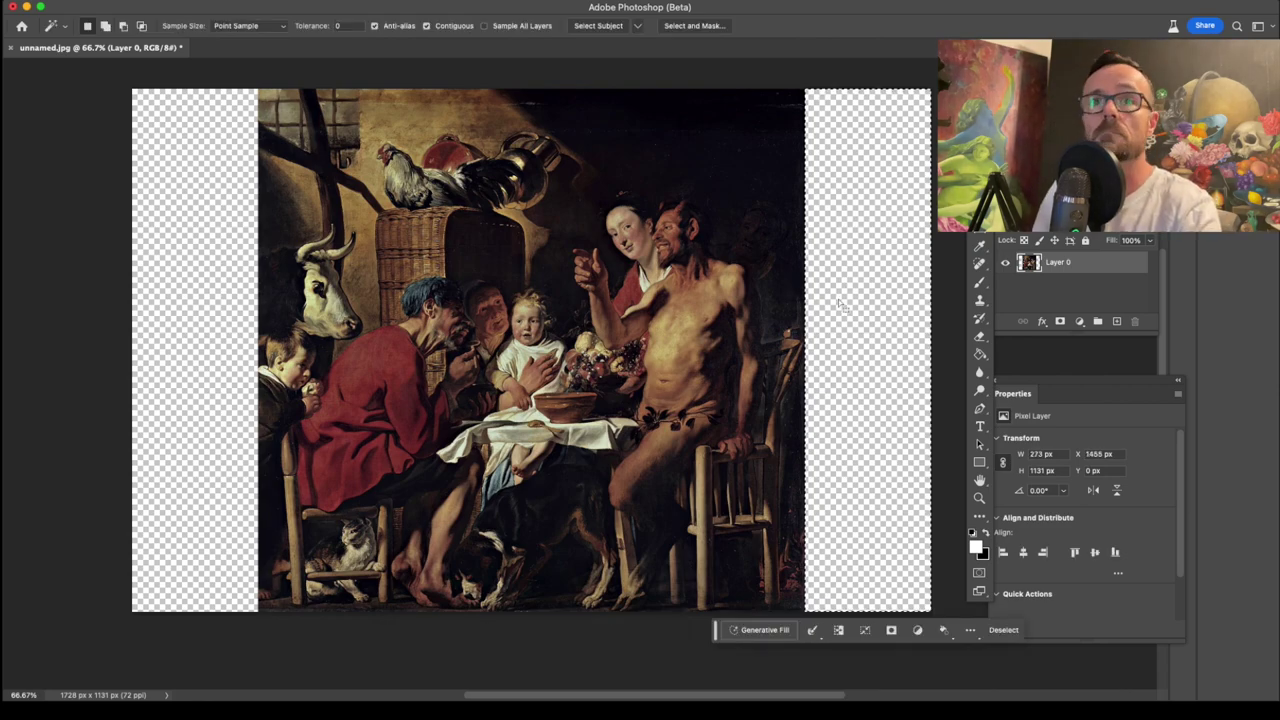
left_click(210, 307, "shift")
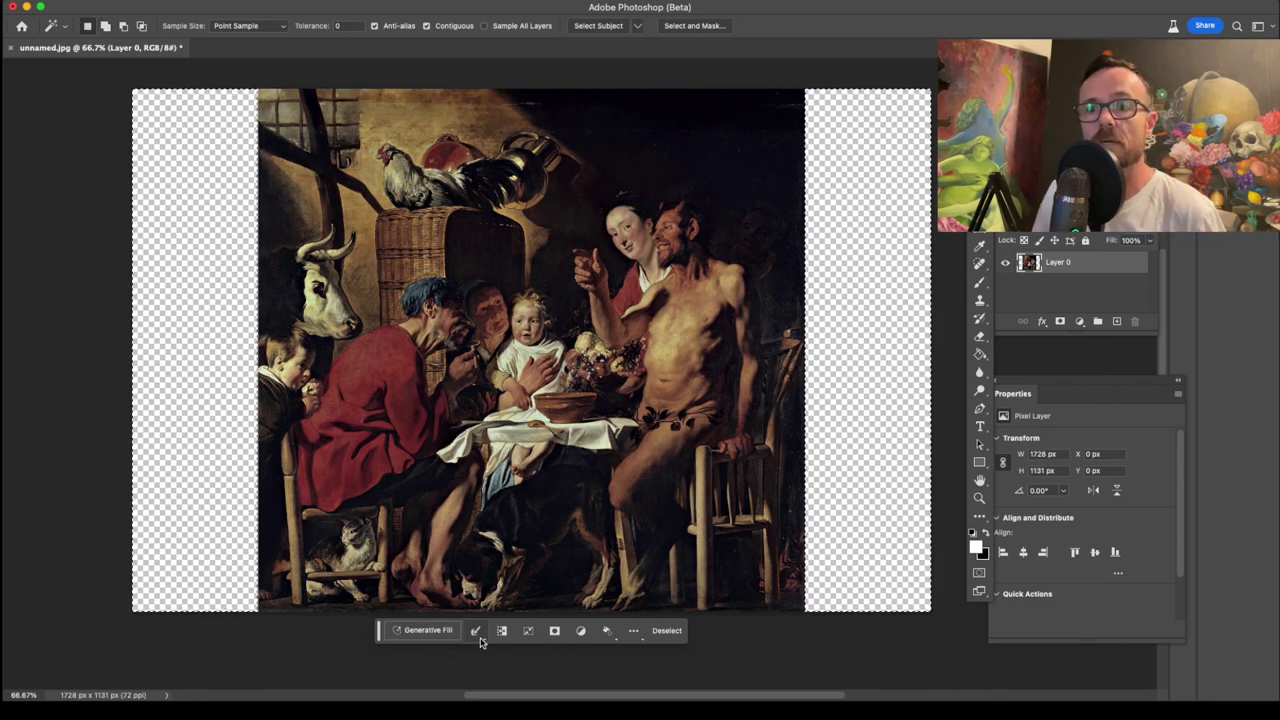
Bring up a blank Generative Fill prompt for the selected strips, moved out of the way
mouse_move(381, 647)
left_mouse_down()
mouse_move(420, 443)
mouse_move(410, 163)
mouse_move(388, 125)
left_mouse_up()
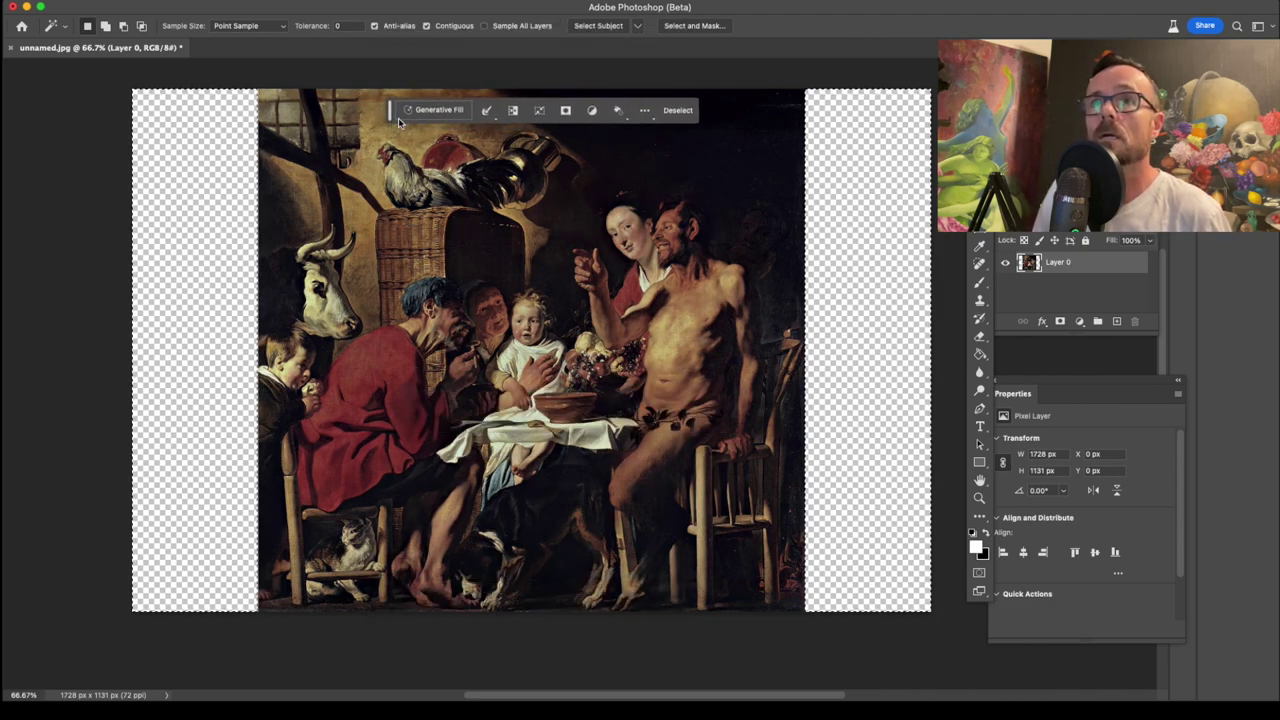
left_click(436, 116)
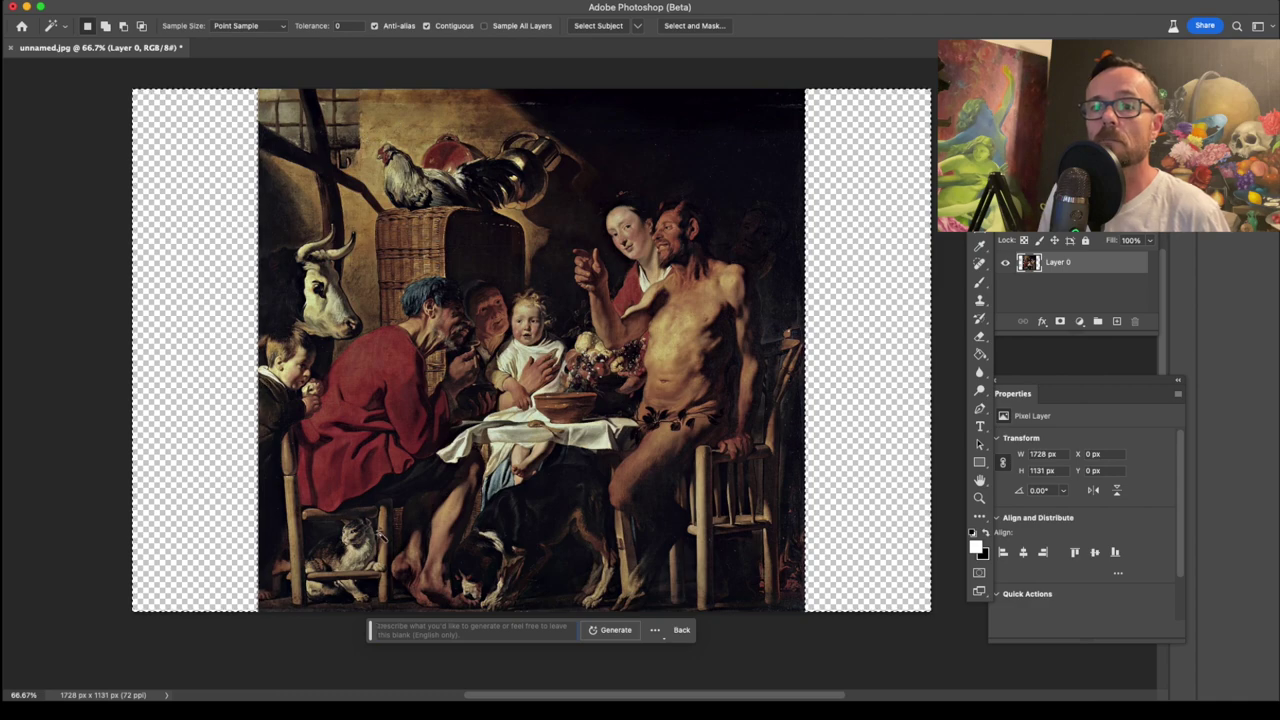
mouse_move(374, 640)
left_mouse_down()
mouse_move(367, 334)
mouse_move(410, 192)
mouse_move(396, 114)
left_mouse_up()
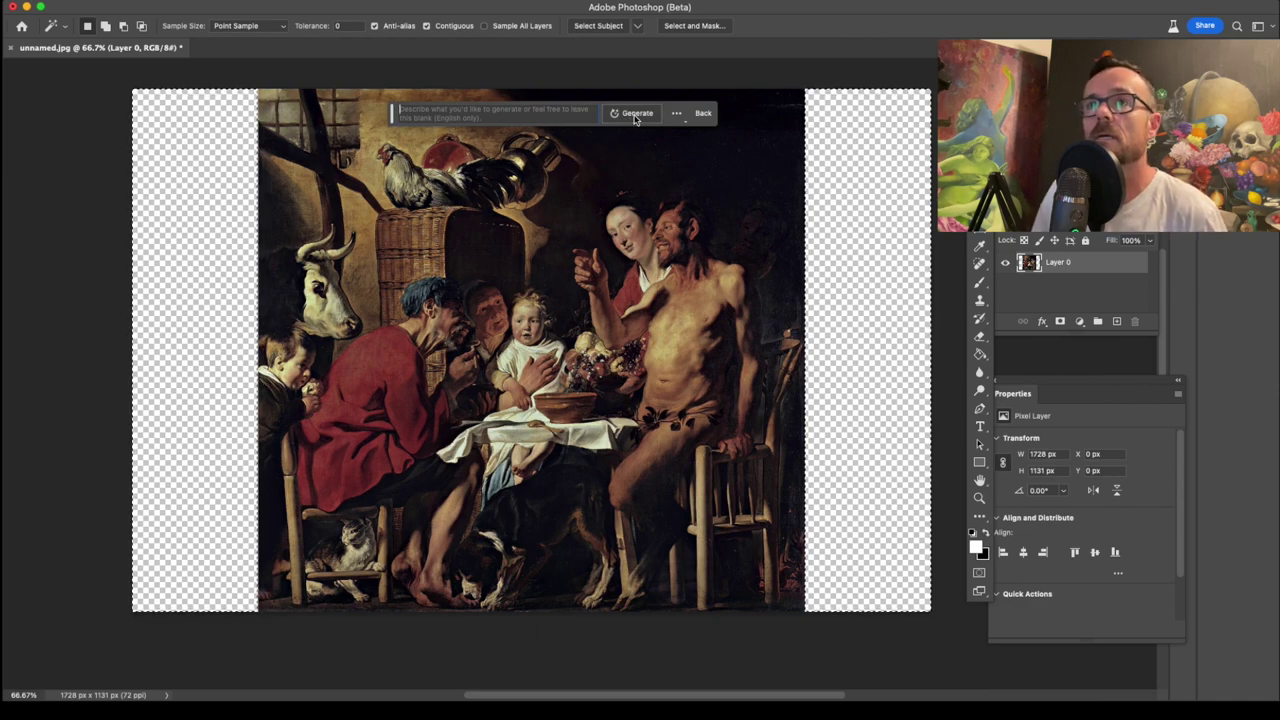
Generate scenery into both side strips with an empty prompt, retrying after the high-demand warning
left_click(634, 113)
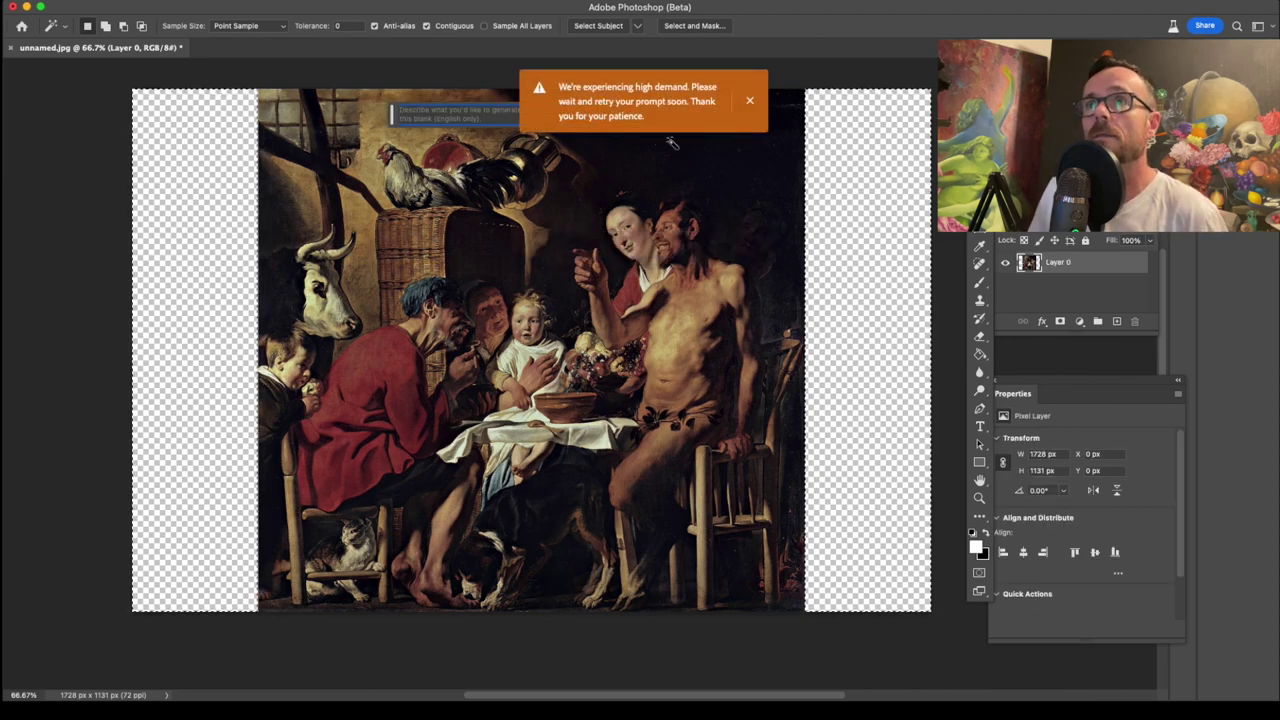
left_click(751, 104)
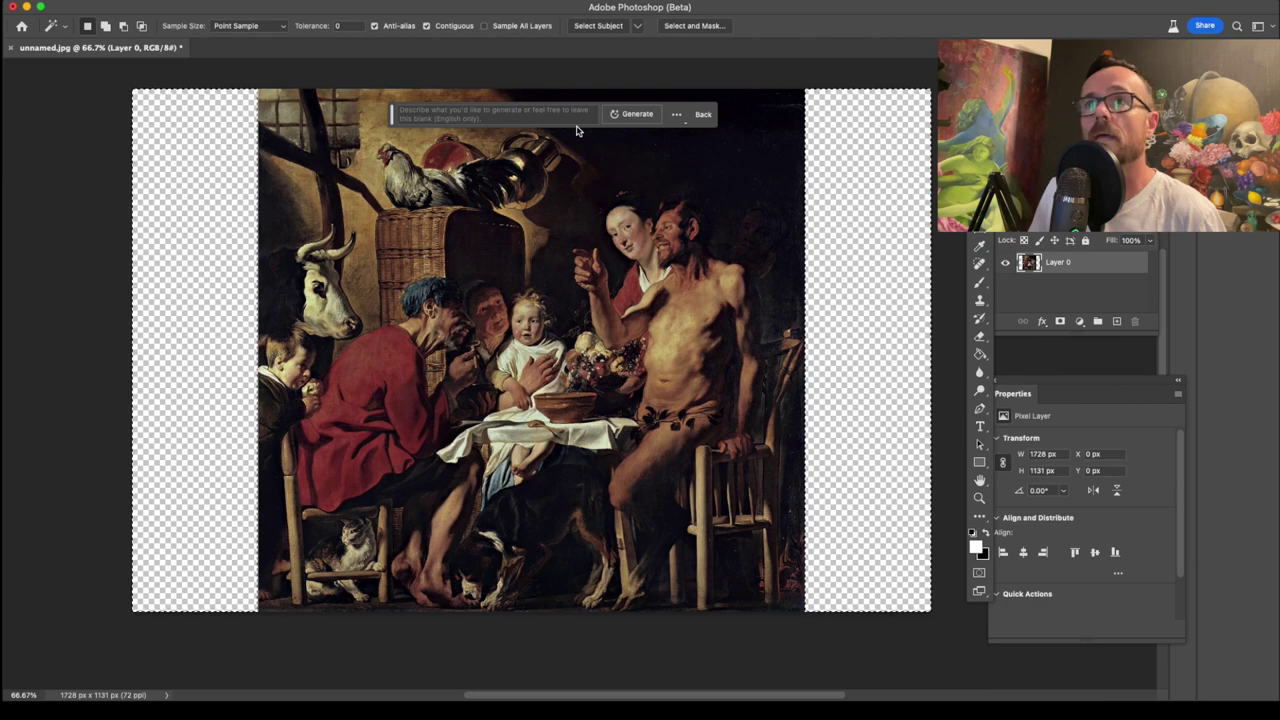
left_click(636, 114)
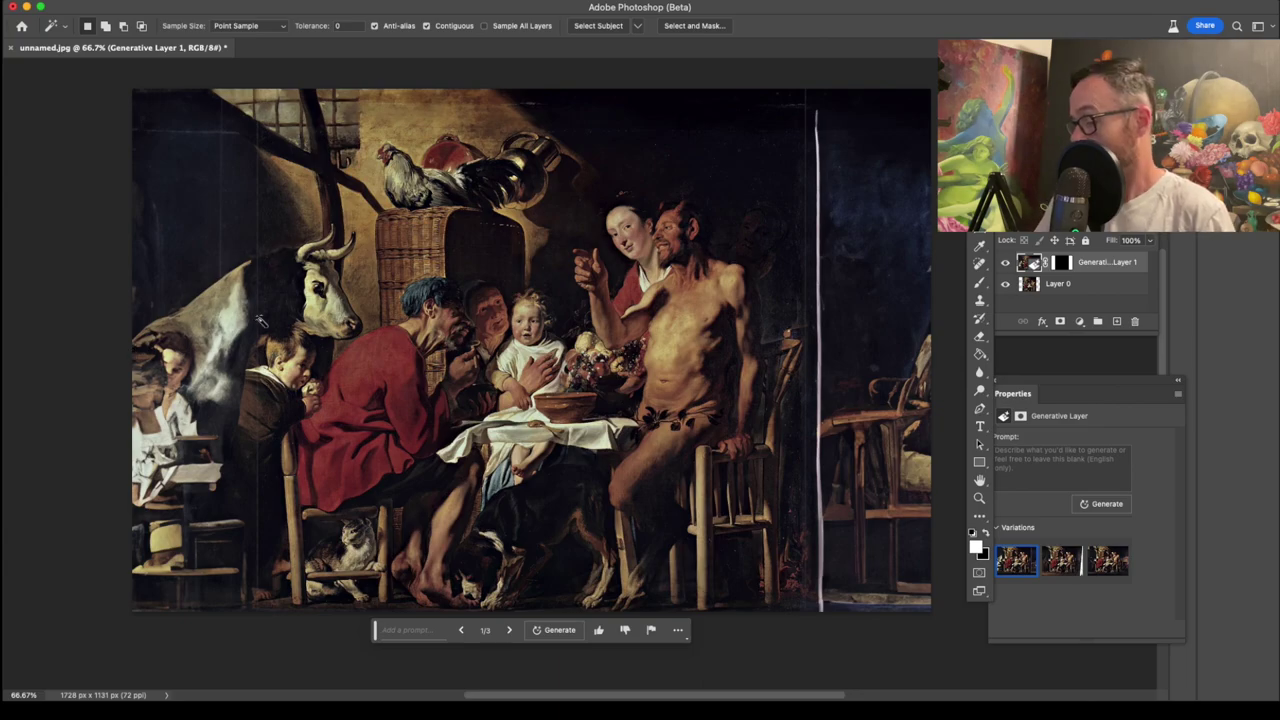
scroll(260, 318, "left", 5)
scroll(262, 320, "up", 3)
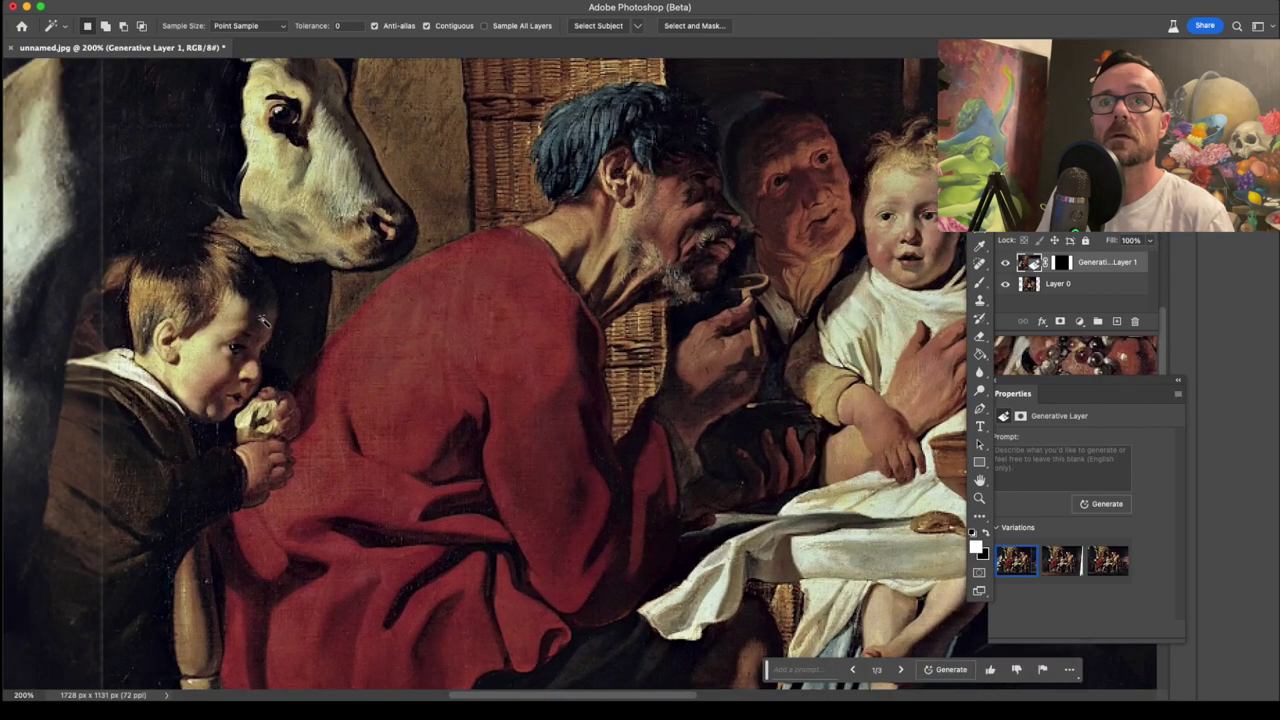
scroll(310, 325, "left", 10)
scroll(312, 325, "up", 3)
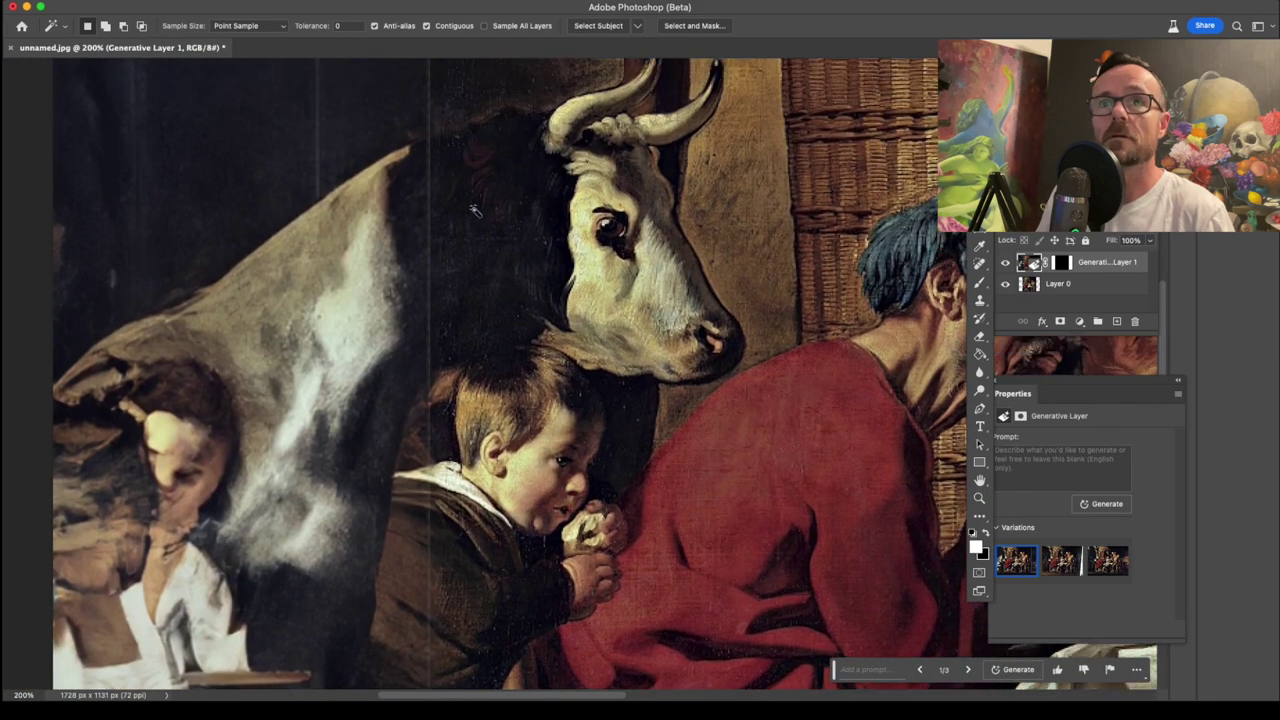
scroll(258, 320, "down", 3)
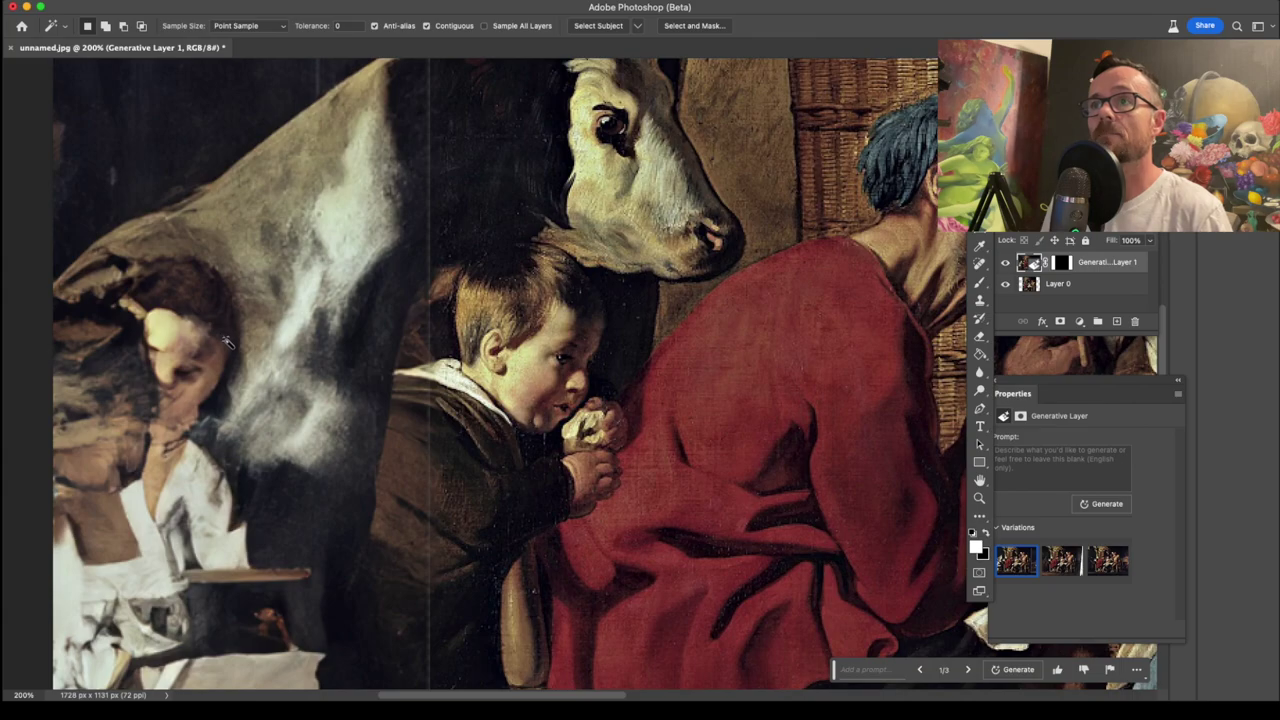
scroll(240, 342, "right", 20)
scroll(253, 343, "right", 10)
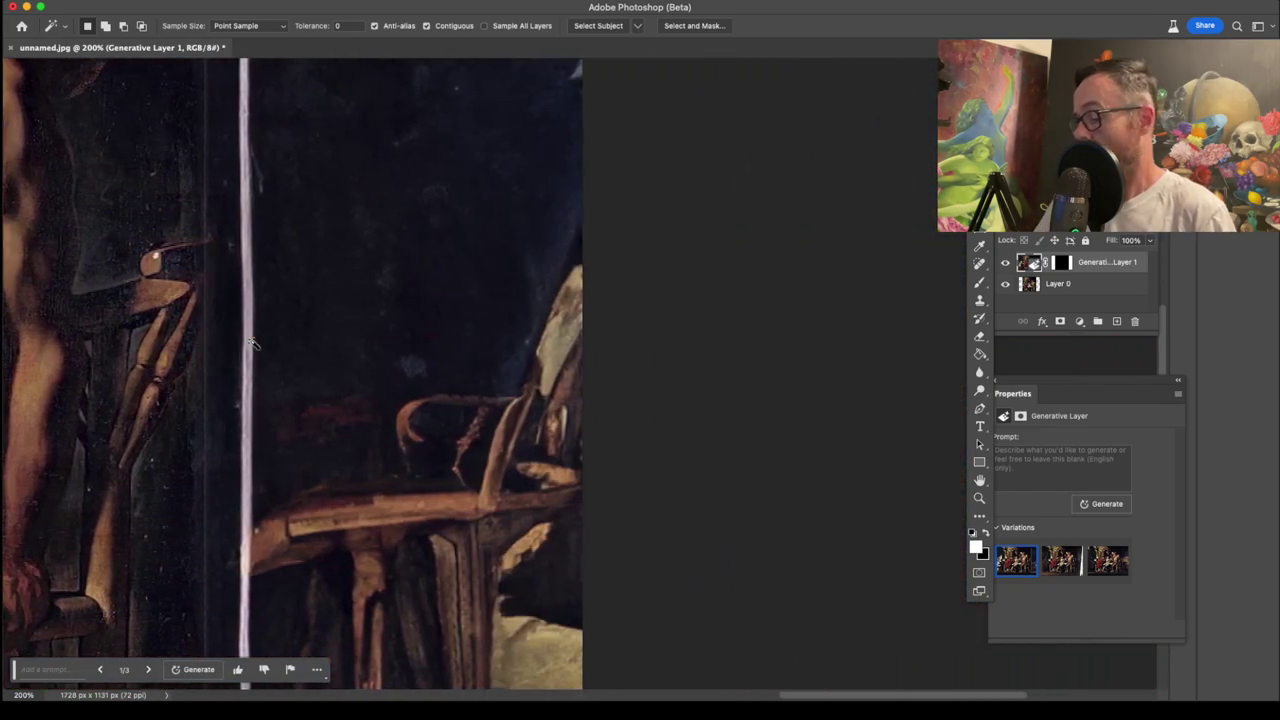
scroll(253, 343, "up", 3)
key("super+minus")
key("super+minus")
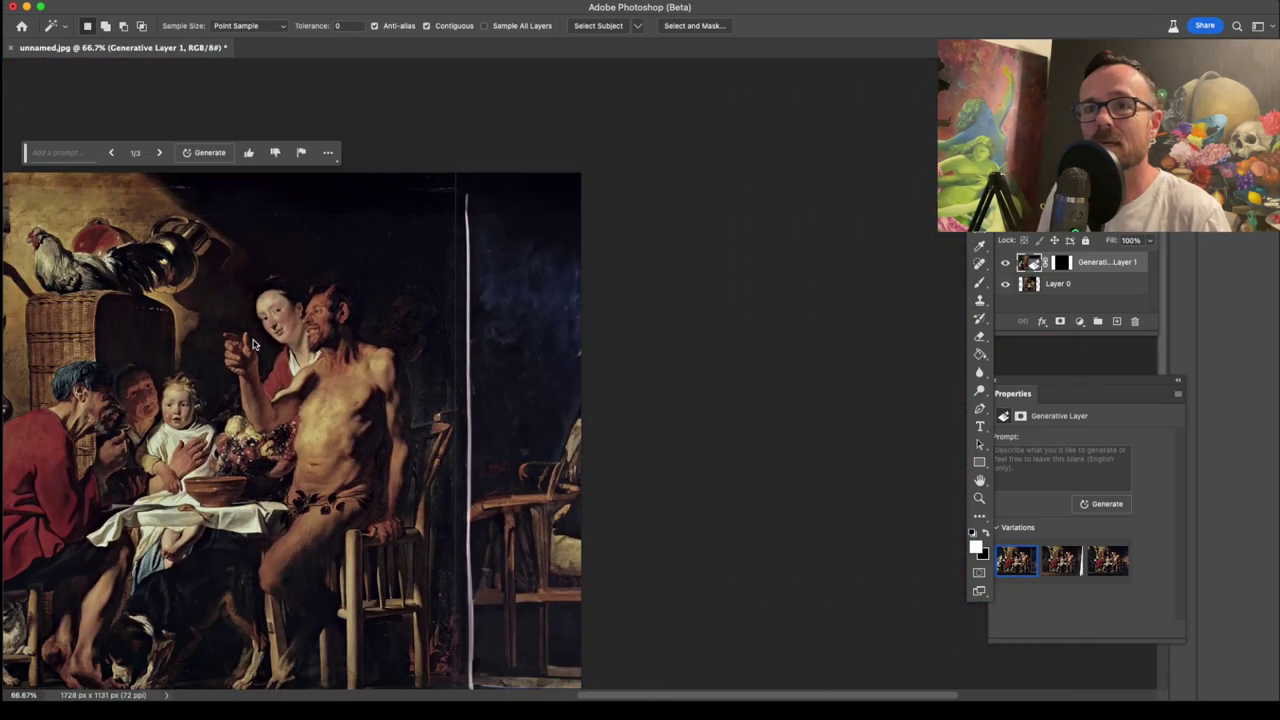
scroll(252, 360, "down", 4)
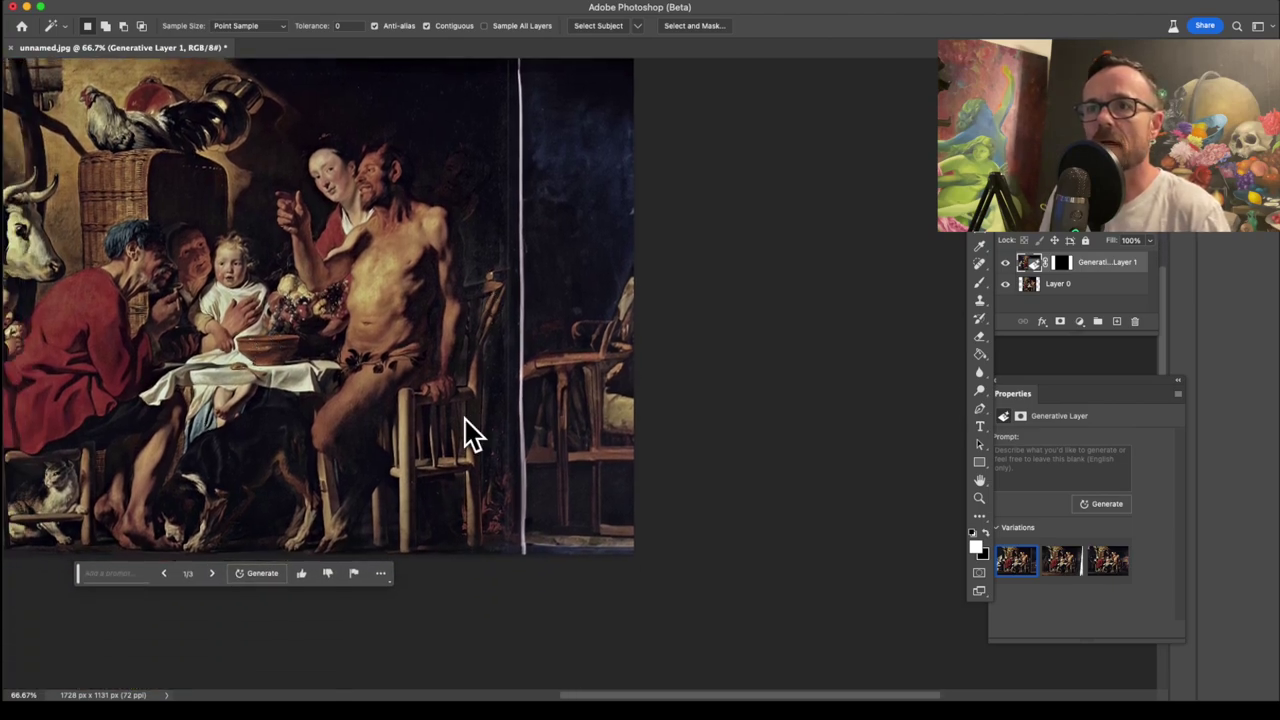
scroll(487, 295, "left", 3)
scroll(490, 297, "up", 2)
scroll(490, 297, "left", 5)
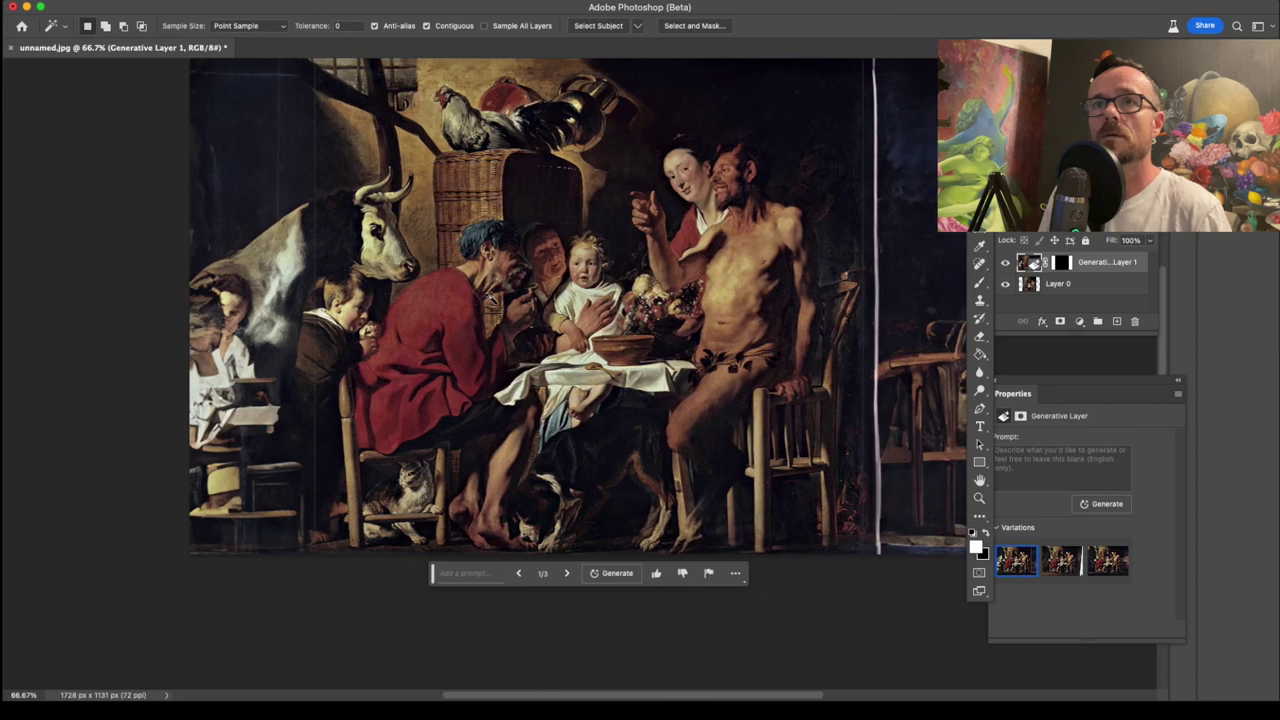
scroll(490, 297, "left", 1)
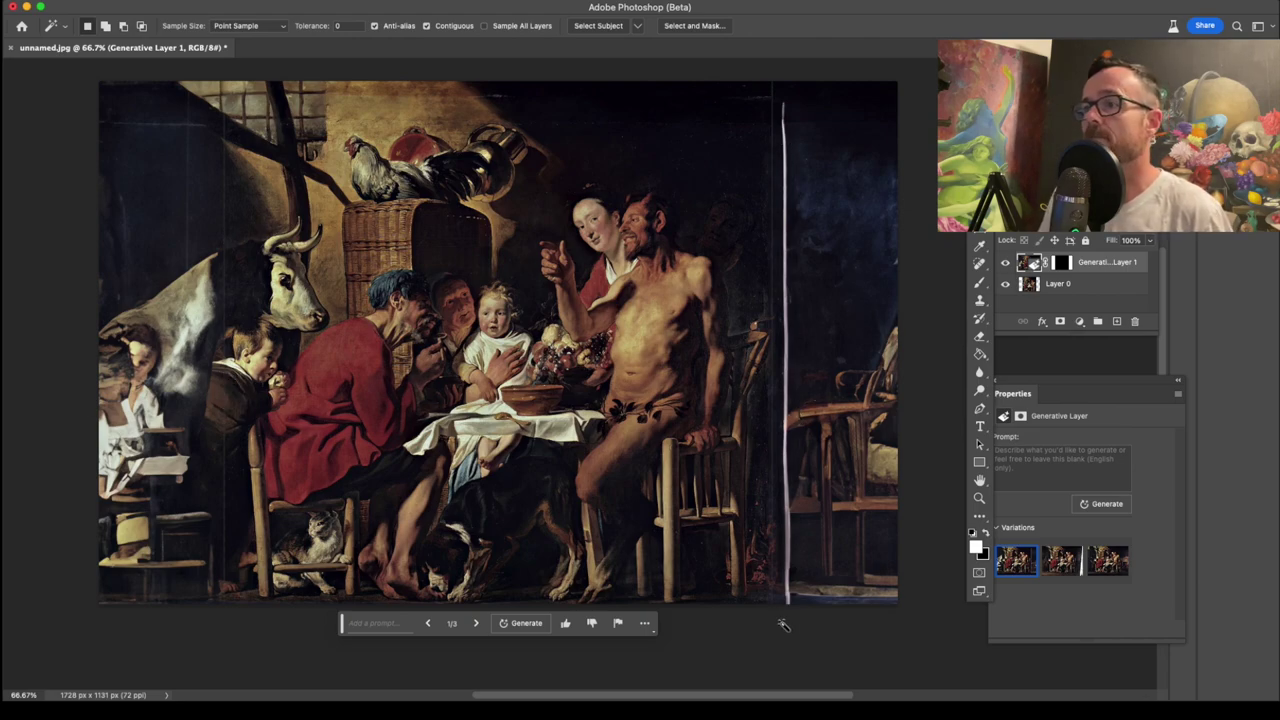
left_click(1061, 560)
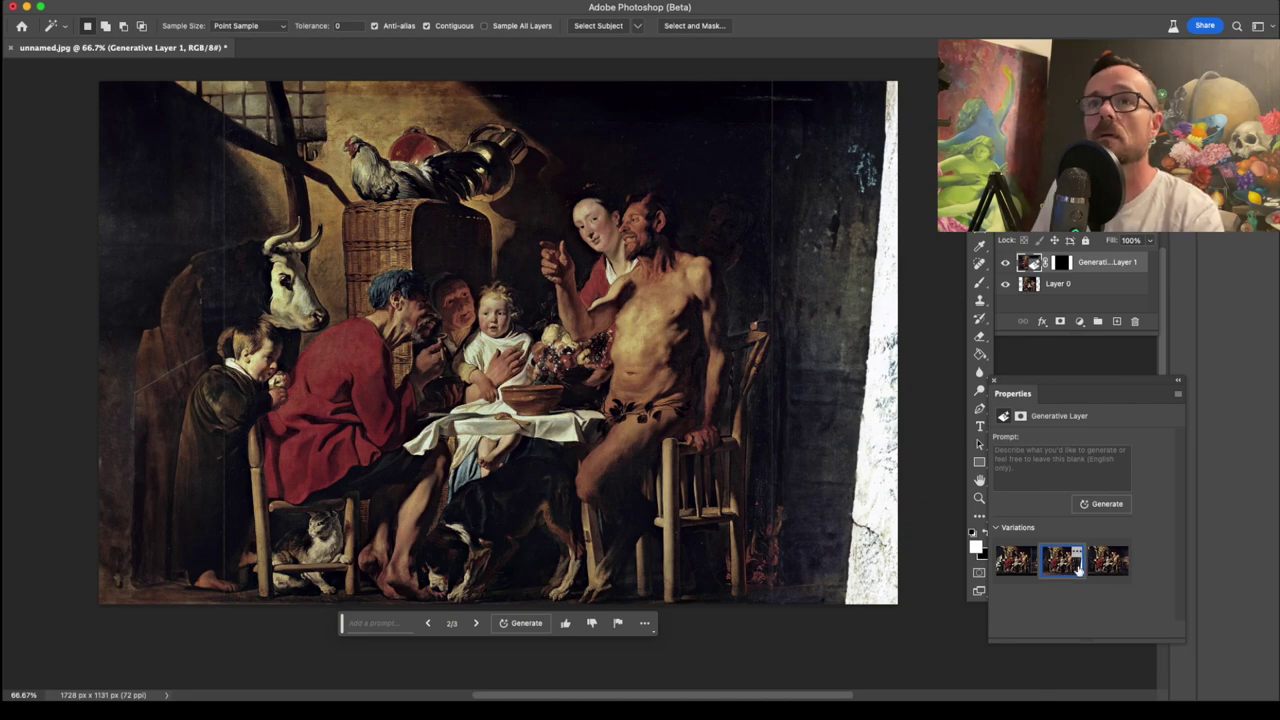
left_click(1100, 565)
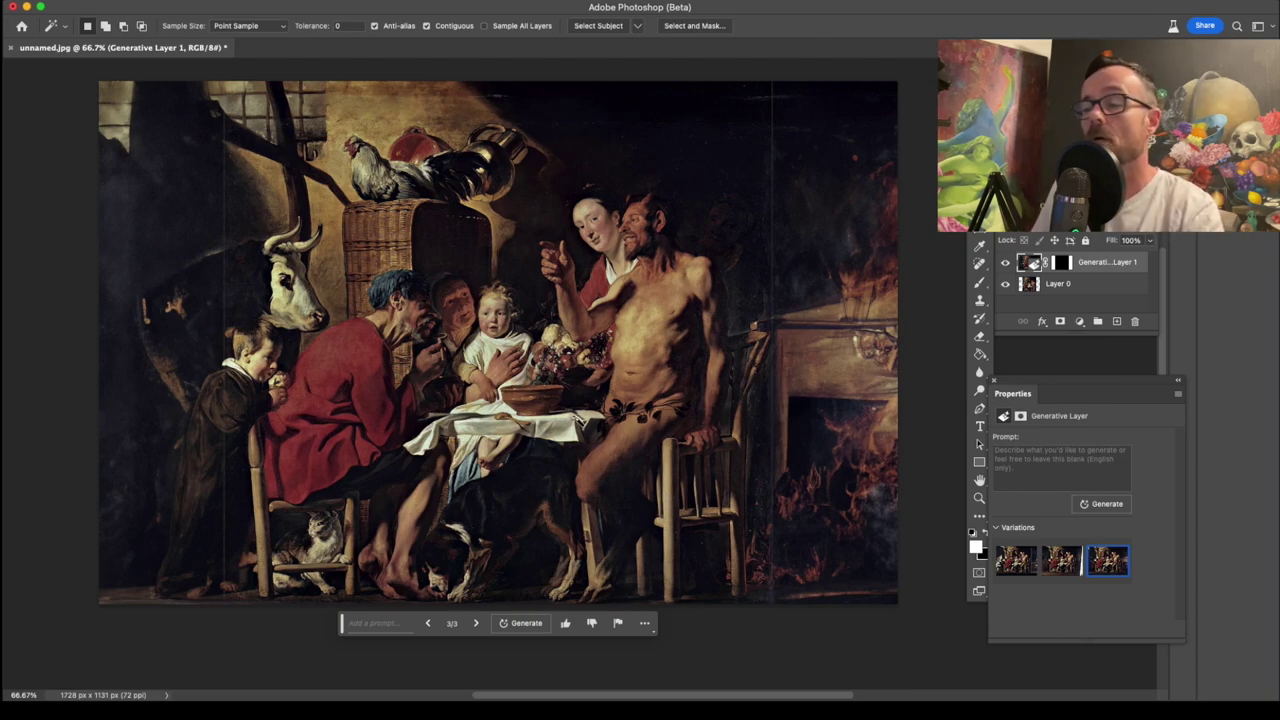
left_click(1015, 562)
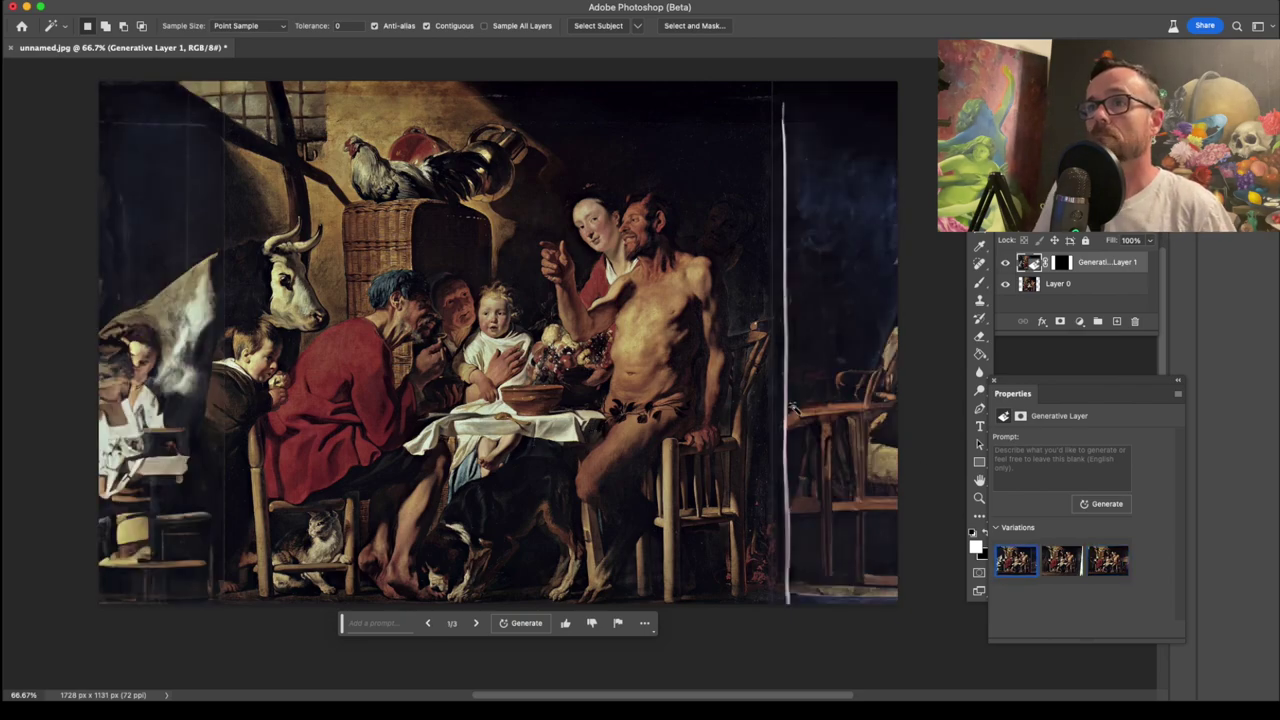
Lasso the satyr right of the table and fill his area using a blank Generative Fill prompt
key("l")
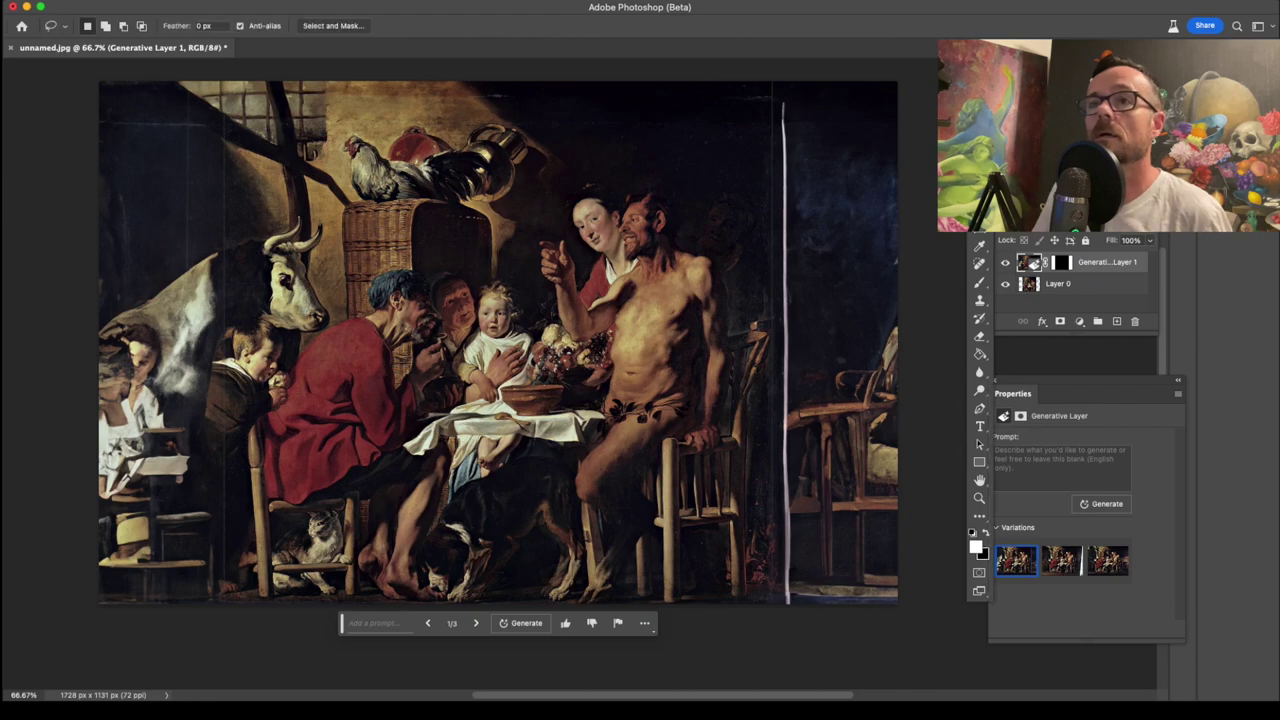
mouse_move(658, 178)
left_mouse_down()
mouse_move(636, 188)
mouse_move(621, 242)
left_mouse_up()
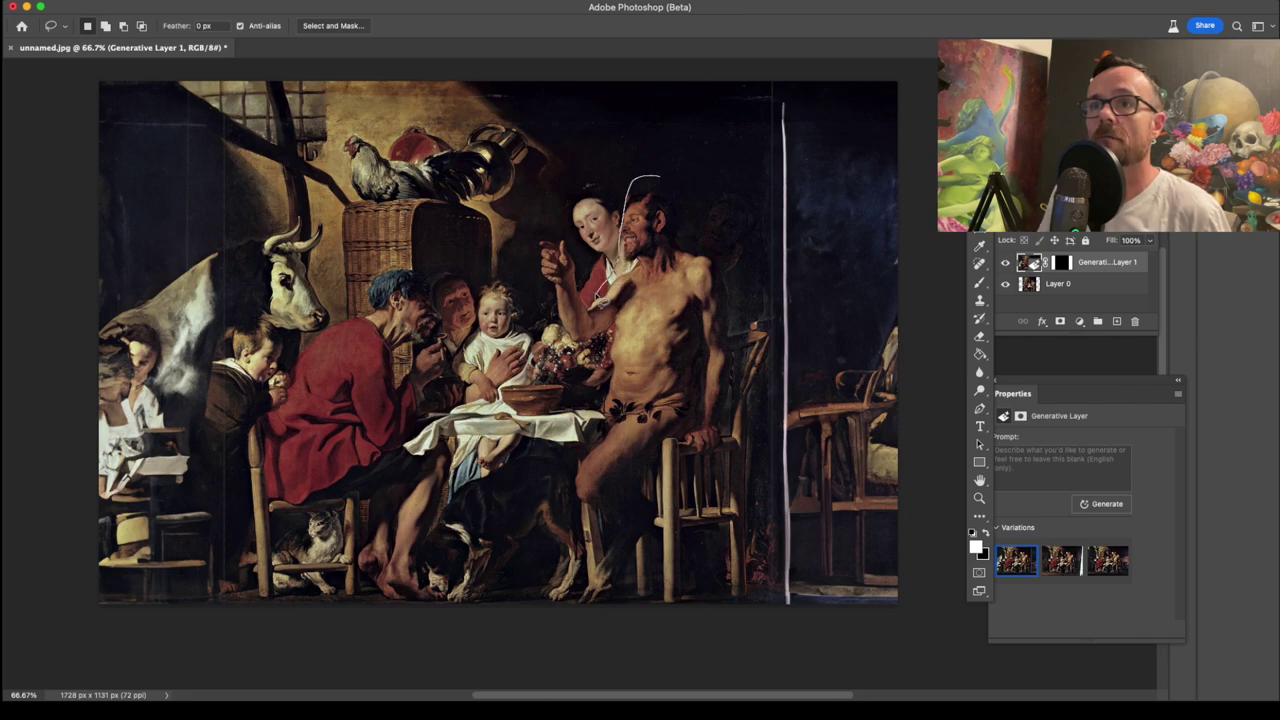
mouse_move(604, 300)
left_mouse_down()
mouse_move(574, 336)
mouse_move(574, 350)
mouse_move(612, 340)
mouse_move(618, 372)
mouse_move(585, 456)
mouse_move(578, 600)
mouse_move(640, 604)
mouse_move(664, 598)
mouse_move(672, 446)
mouse_move(700, 394)
mouse_move(736, 367)
mouse_move(752, 268)
mouse_move(706, 192)
mouse_move(659, 183)
left_mouse_up()
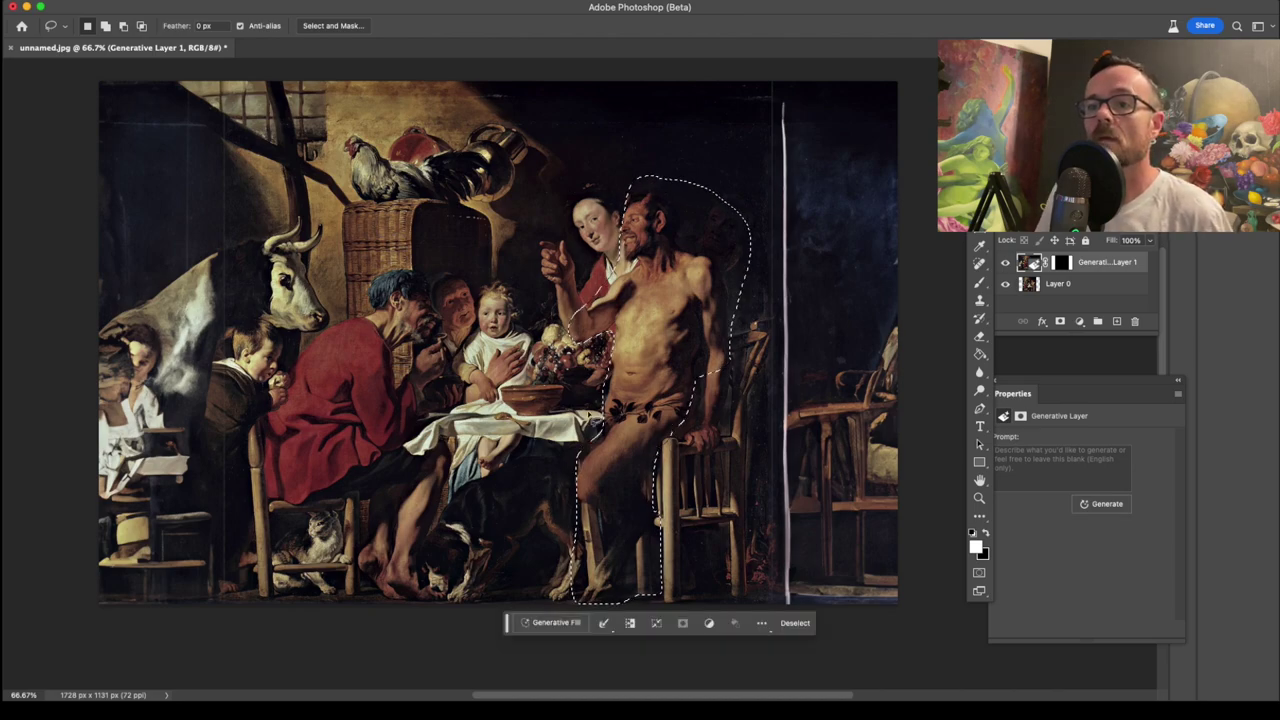
left_click(556, 623)
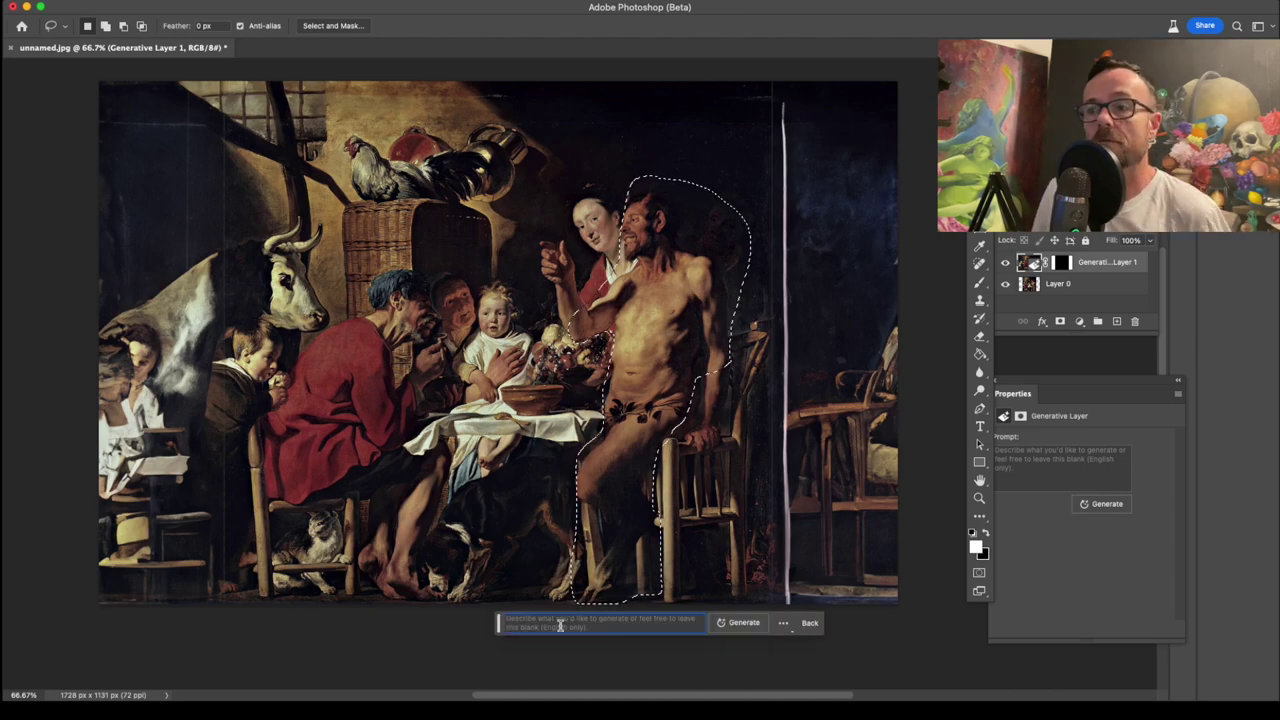
left_click(738, 623)
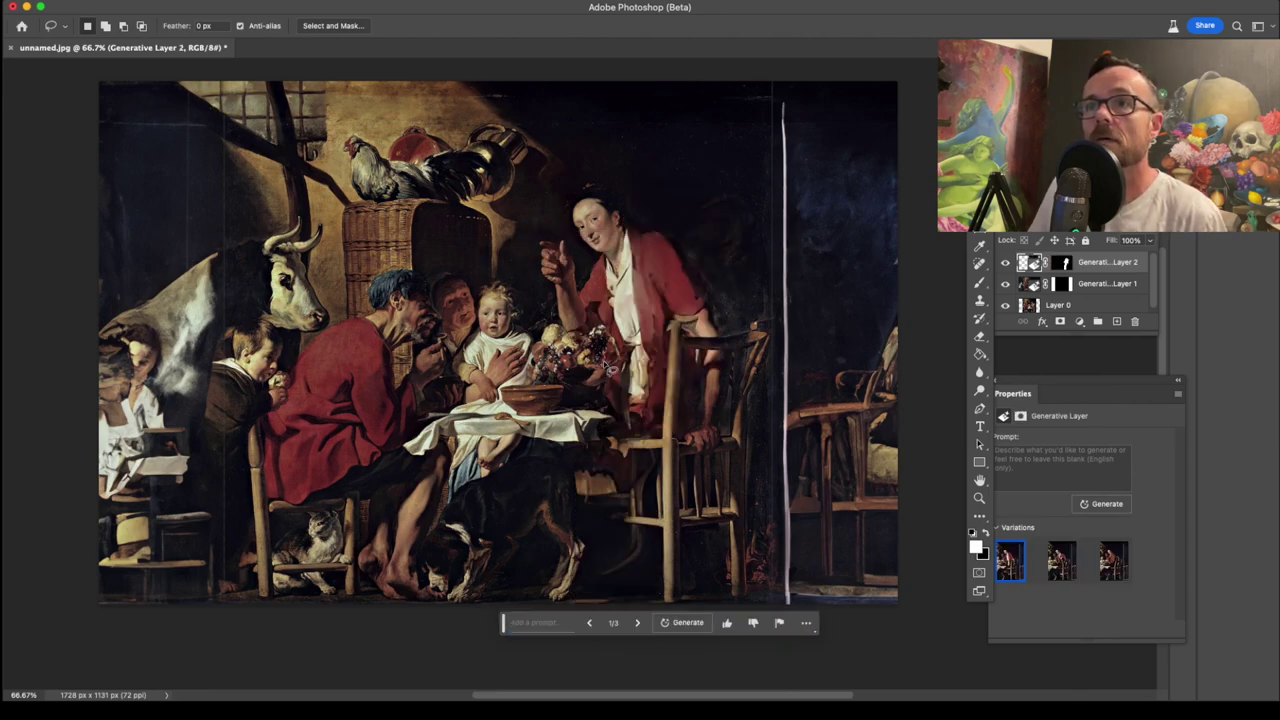
scroll(610, 368, "up", 1)
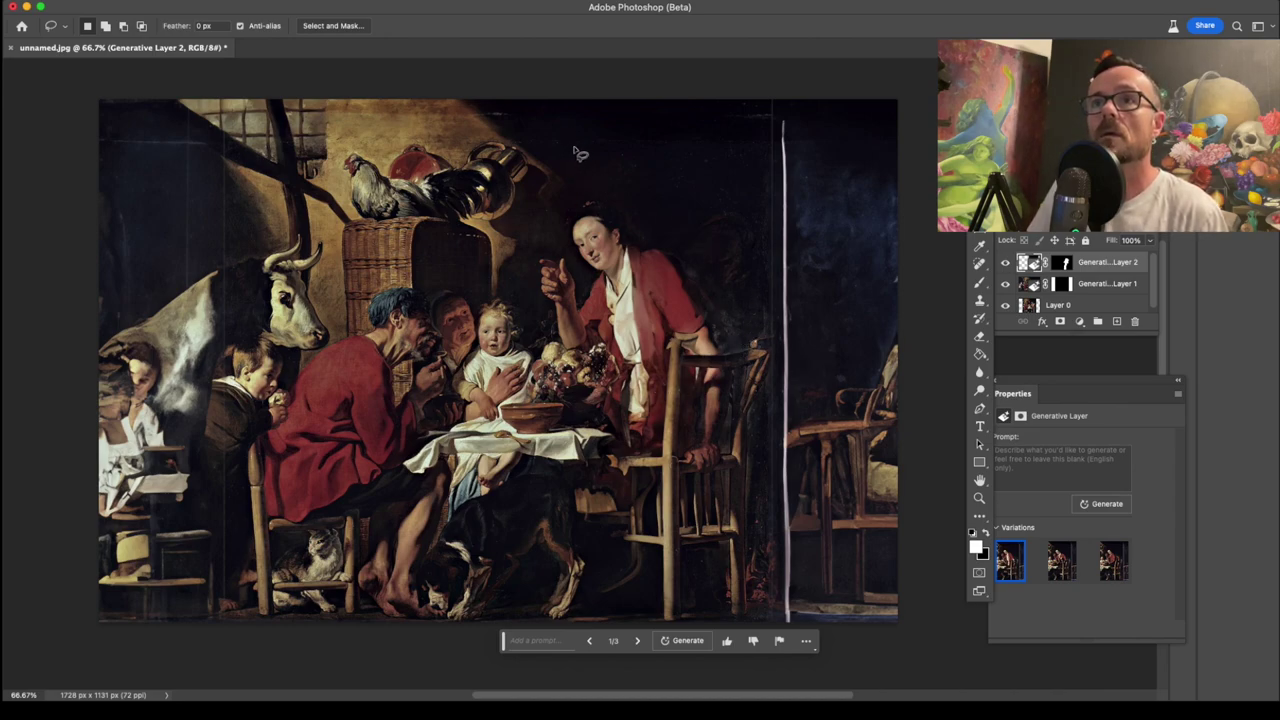
Lasso the dark area above the woman in red and generate 'angel wings' there
mouse_move(546, 123)
left_mouse_down()
mouse_move(581, 198)
mouse_move(611, 207)
mouse_move(639, 259)
mouse_move(678, 267)
mouse_move(717, 343)
mouse_move(756, 340)
mouse_move(821, 377)
mouse_move(847, 368)
mouse_move(877, 256)
mouse_move(872, 156)
mouse_move(856, 120)
mouse_move(800, 106)
mouse_move(550, 127)
left_mouse_up()
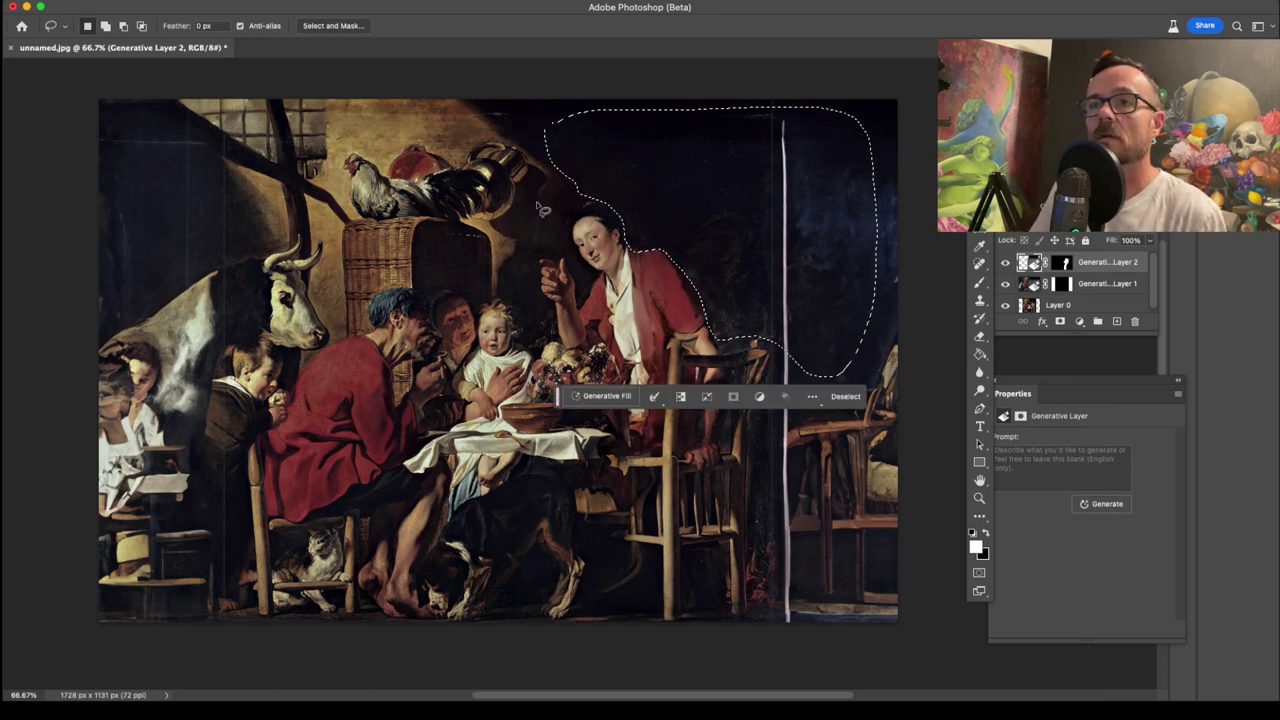
left_click(613, 397)
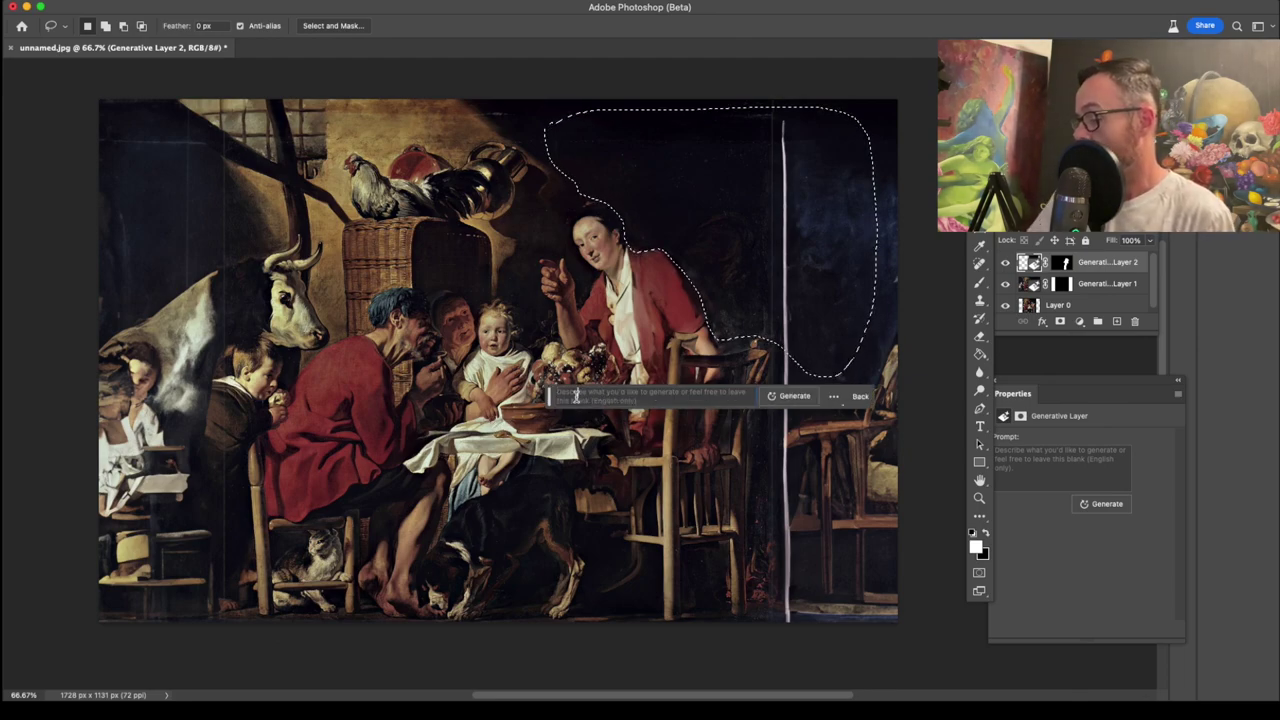
left_click(576, 395)
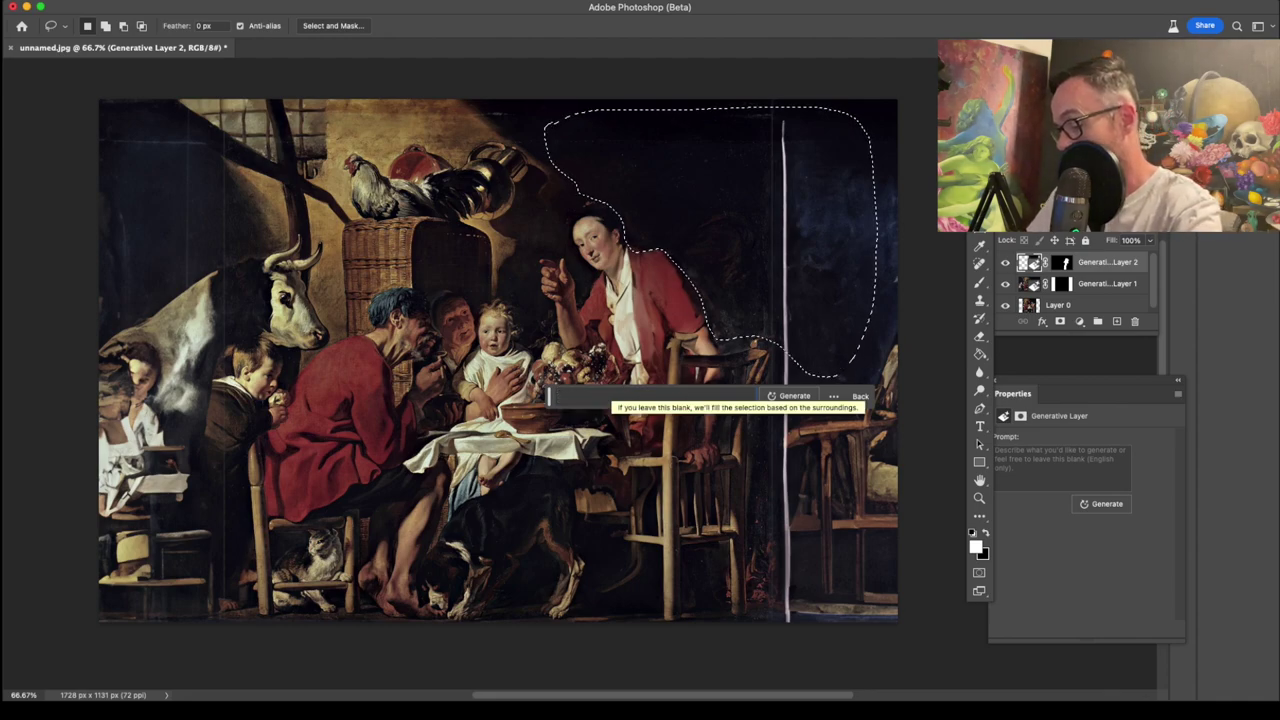
type("angel")
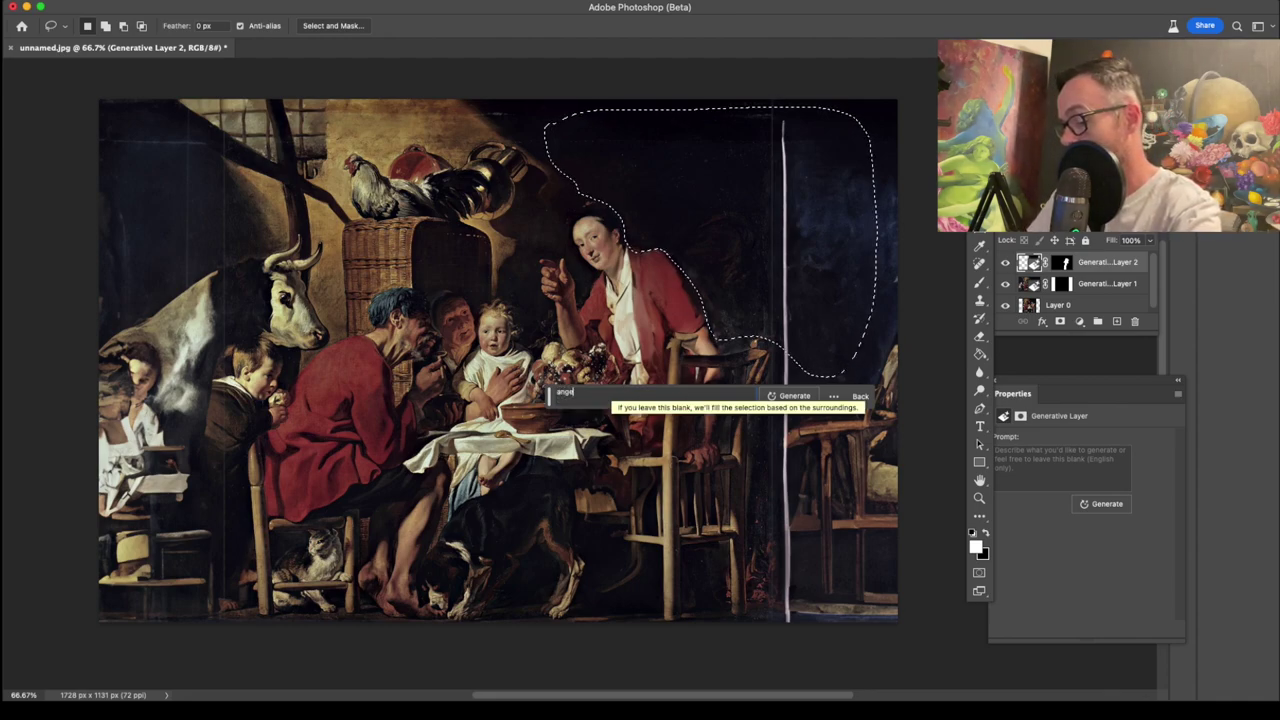
type(" wing")
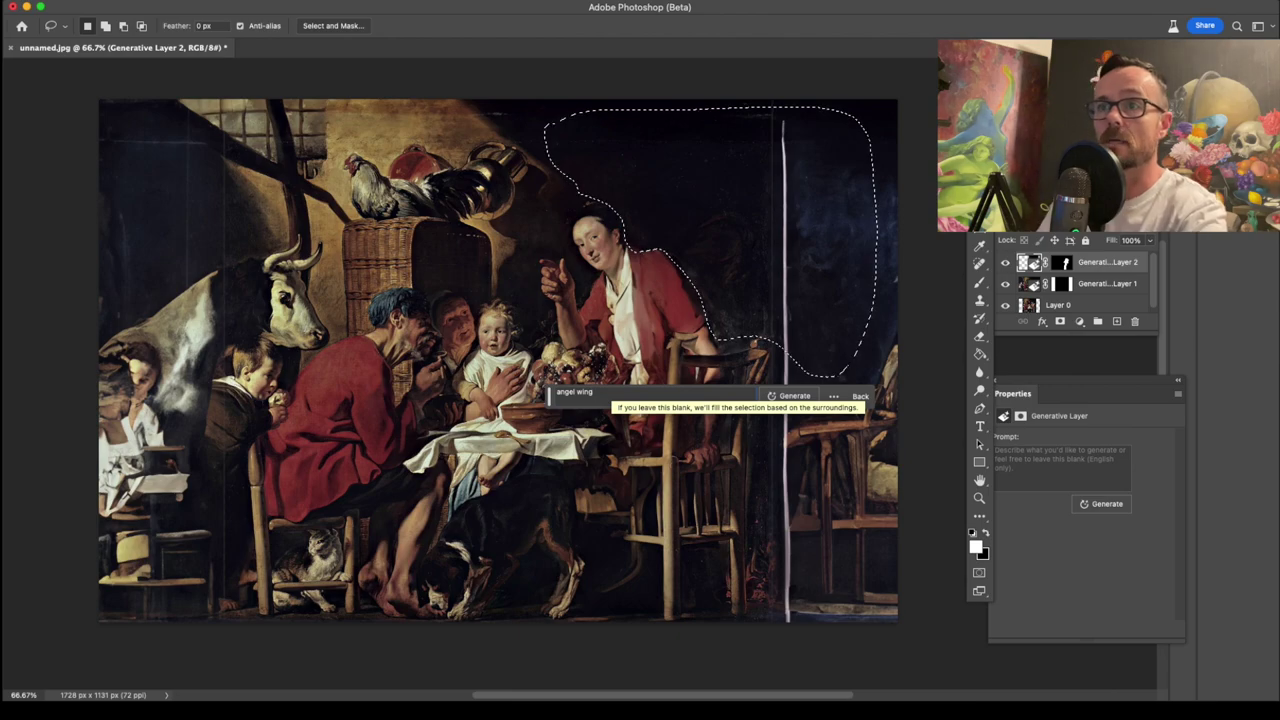
type("s")
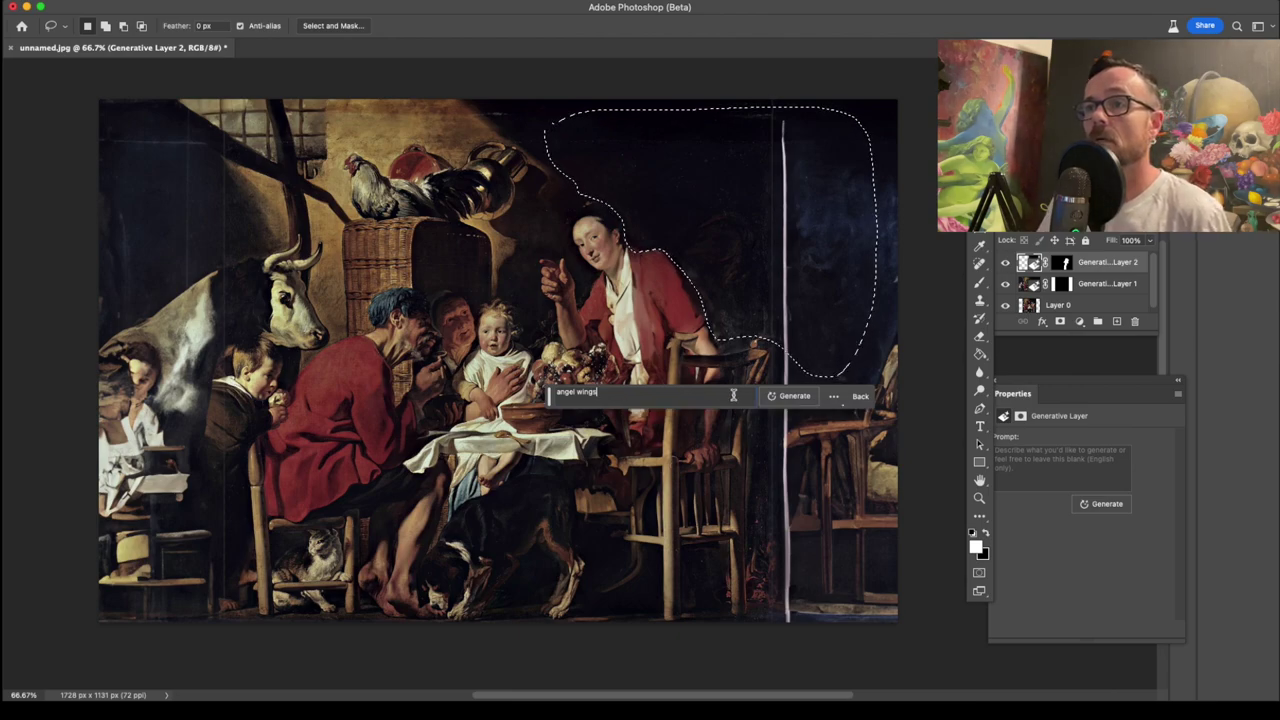
key("Return")
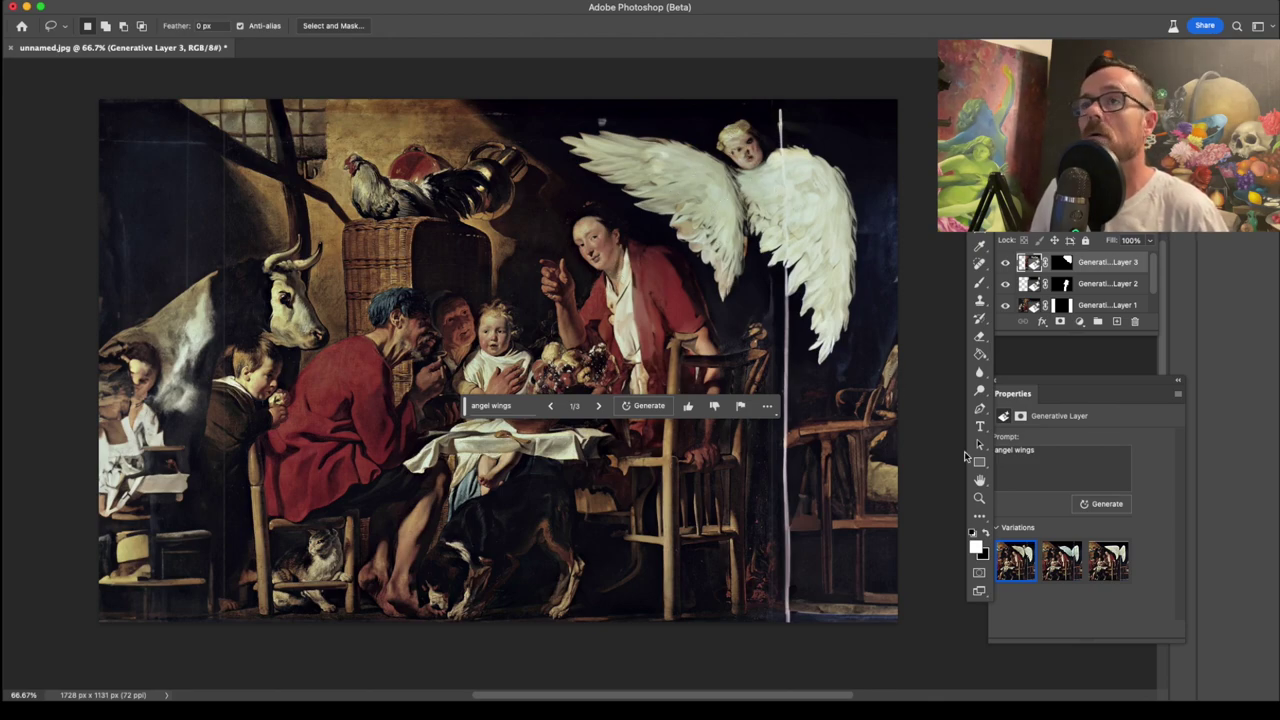
Preview the second and third wing variations, delete the angel-wings layer, and re-outline the woman's area
left_click(1062, 566)
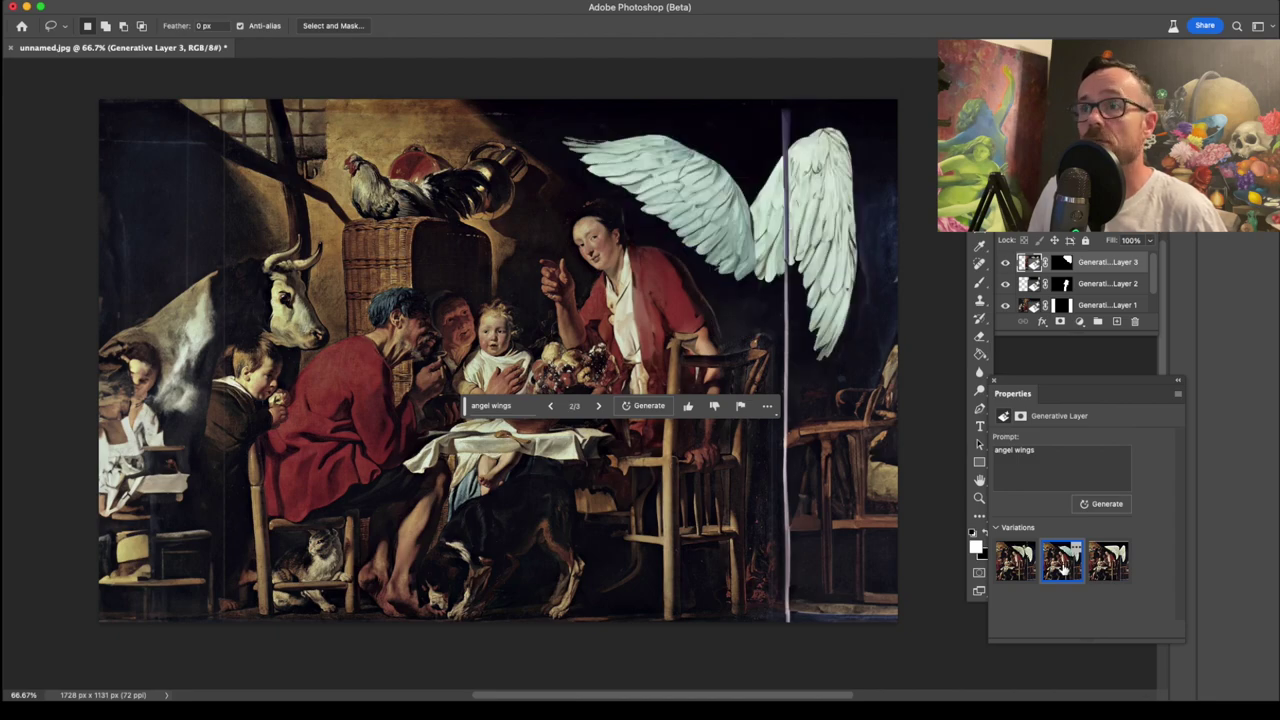
left_click(1108, 568)
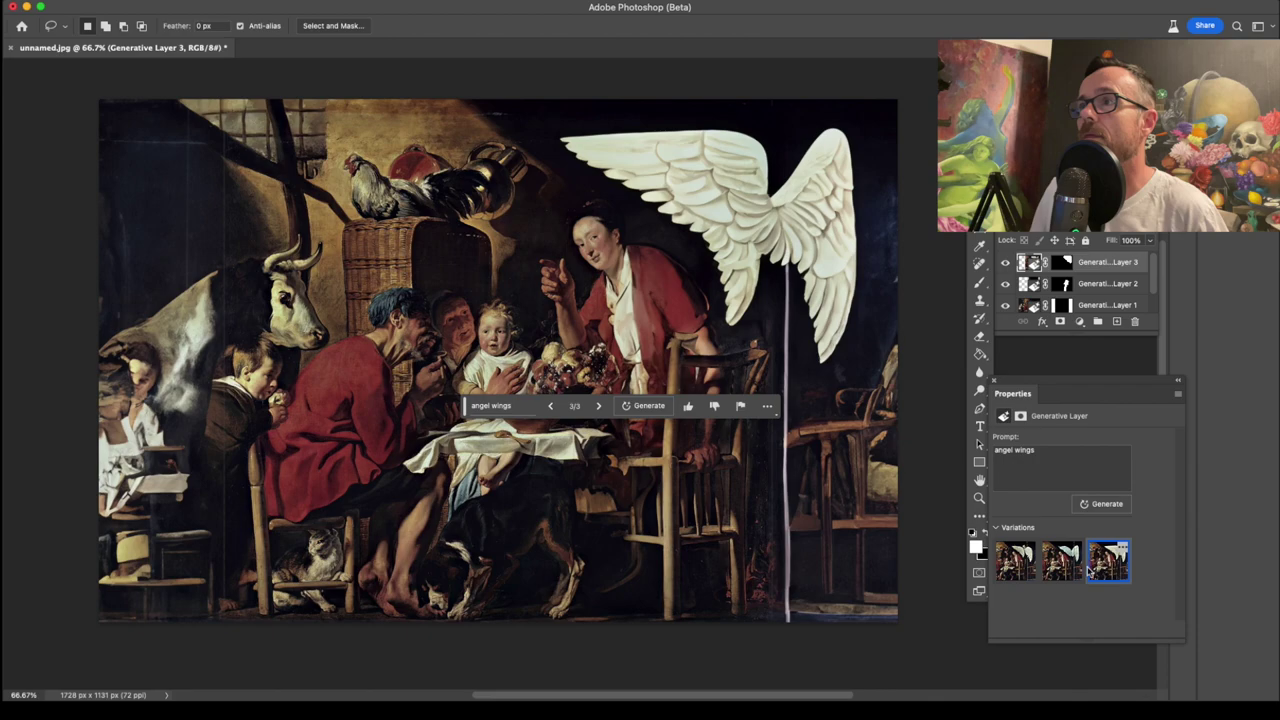
left_click_drag(1099, 266, 1134, 321)
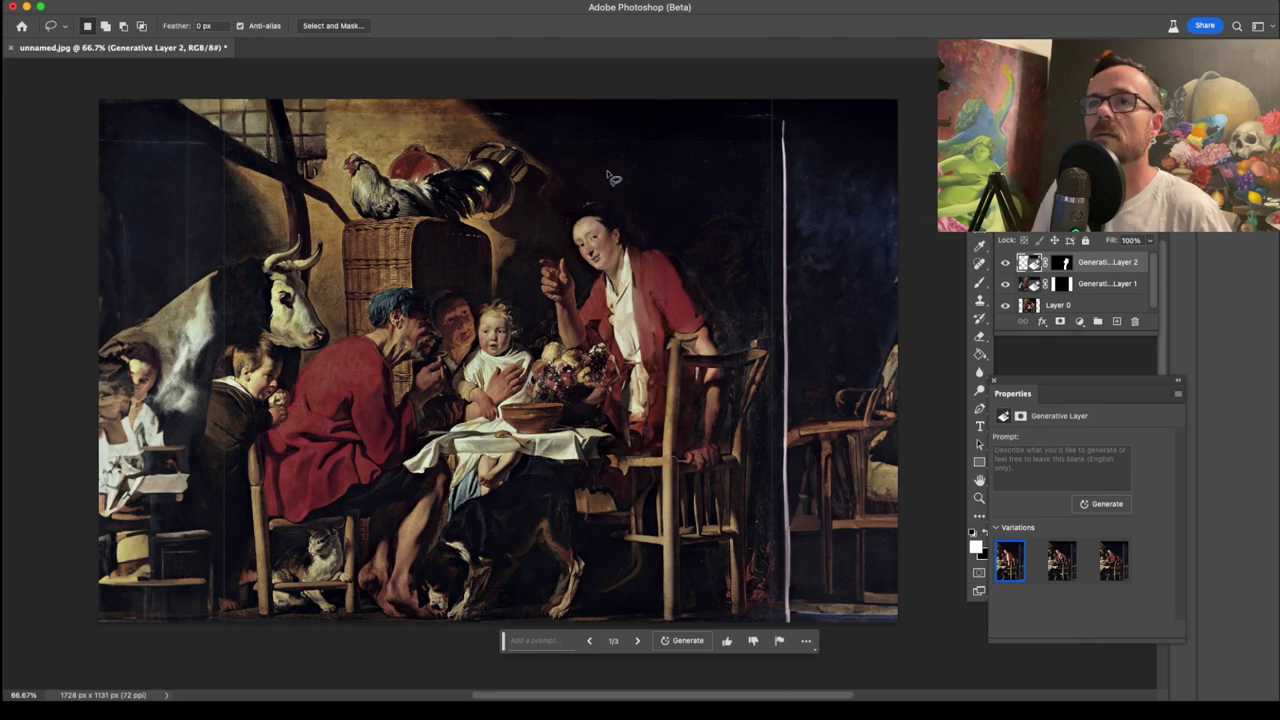
mouse_move(576, 166)
left_mouse_down()
mouse_move(571, 208)
mouse_move(620, 215)
mouse_move(639, 253)
mouse_move(670, 264)
mouse_move(718, 360)
mouse_move(778, 346)
mouse_move(750, 446)
mouse_move(777, 513)
mouse_move(859, 518)
mouse_move(768, 472)
mouse_move(778, 438)
mouse_move(889, 327)
mouse_move(889, 139)
mouse_move(824, 67)
mouse_move(600, 77)
mouse_move(574, 168)
left_mouse_up()
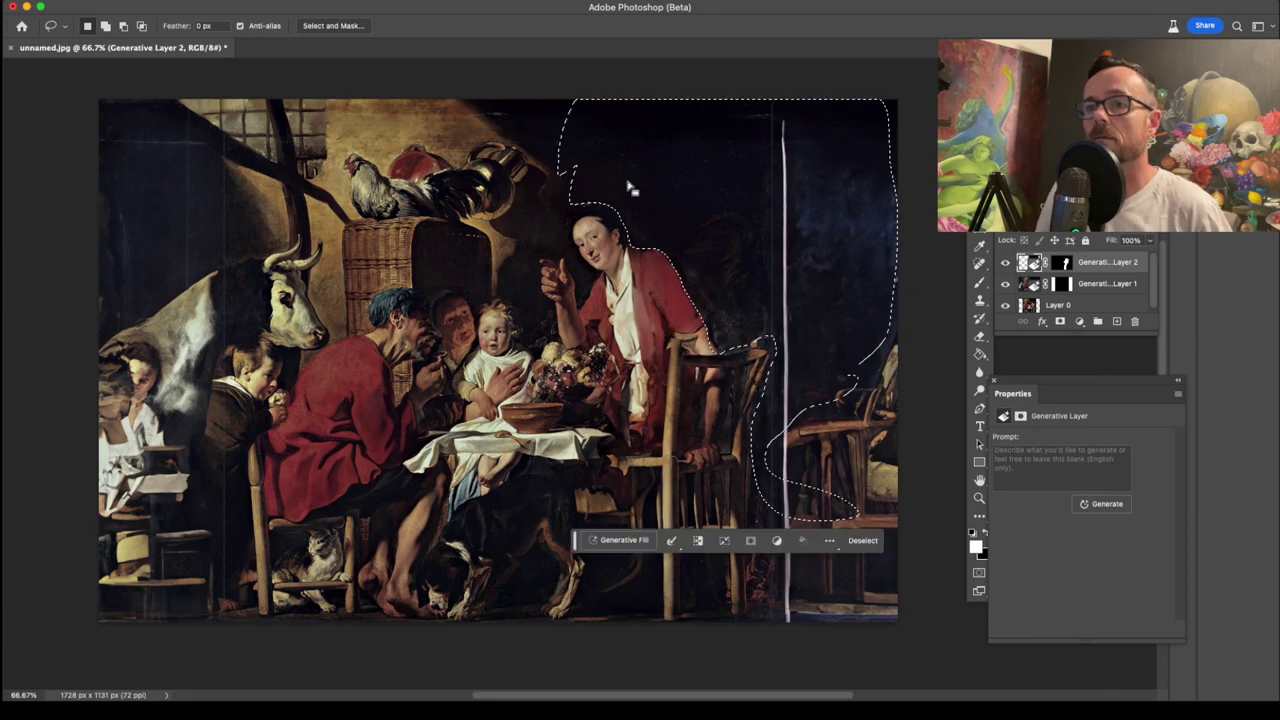
Generate an 'angel' in the outlined area around the woman and the dark space right of her
left_click(617, 544)
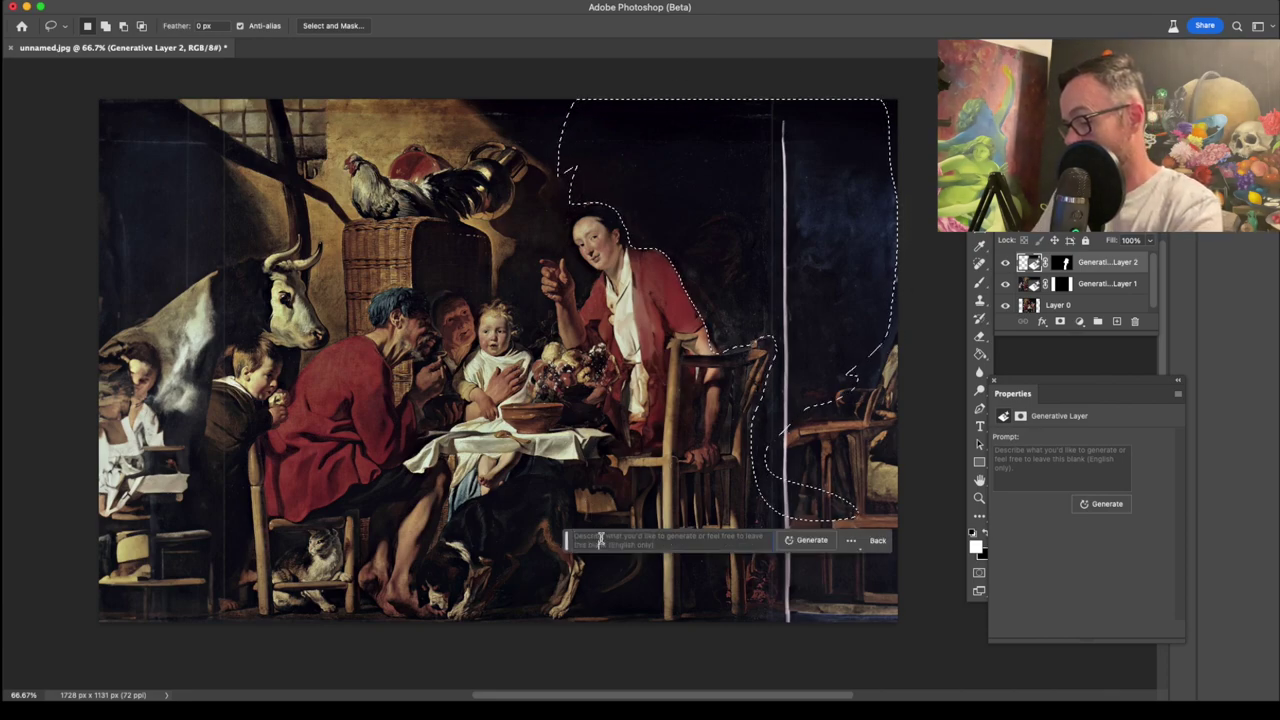
type("angel")
key("Return")
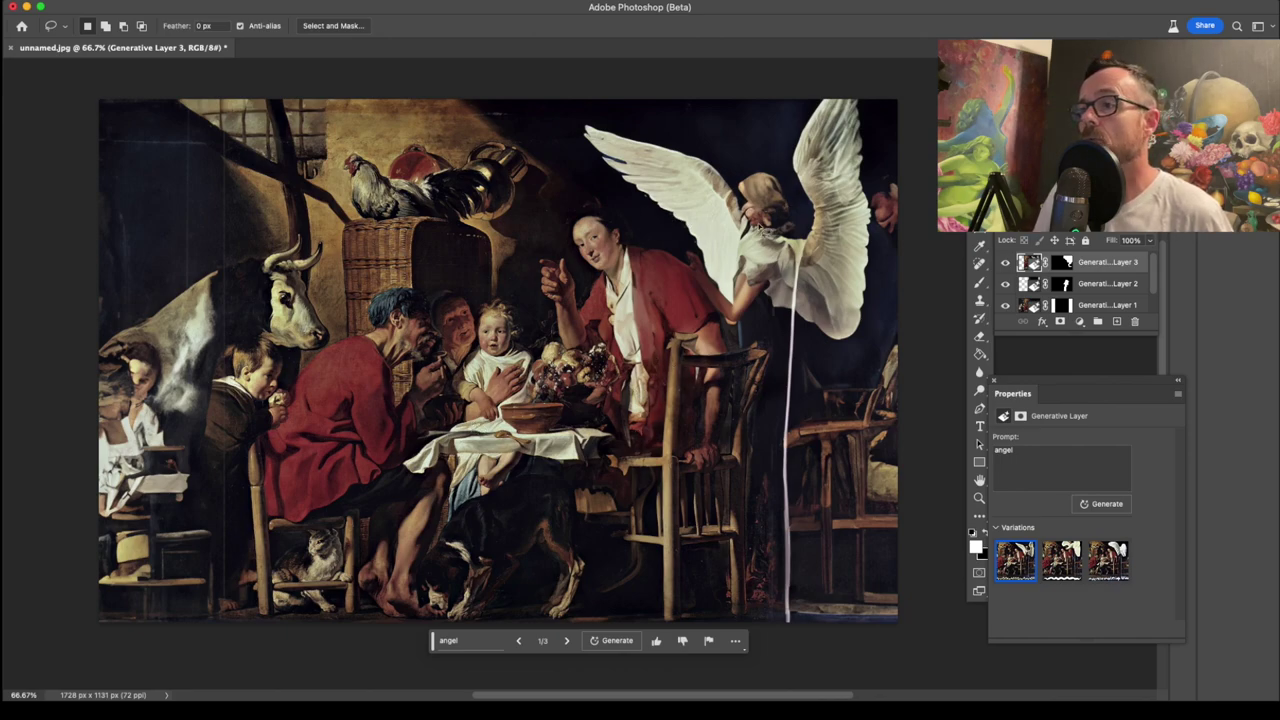
Inspect the second and third angel variations zoomed in, then keep the first white-winged figure
left_click(1064, 563)
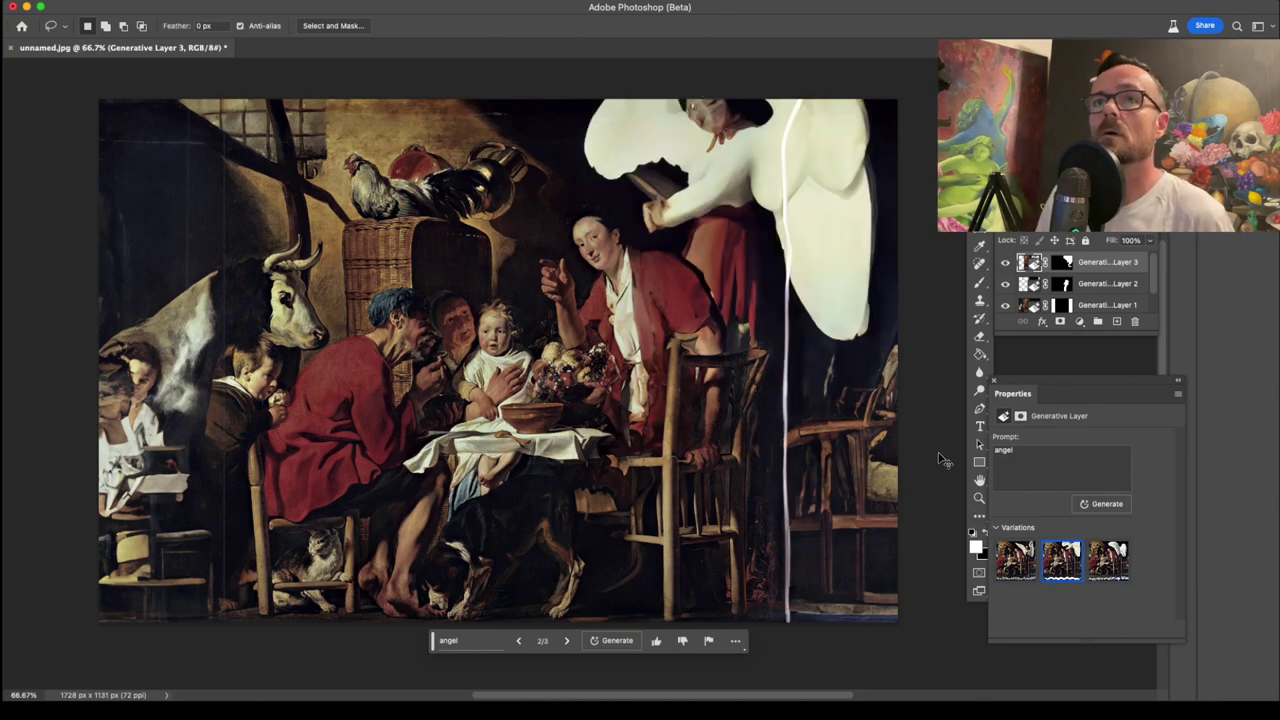
key("super+equal")
key("super+equal")
scroll(938, 459, "up", 10)
scroll(938, 462, "right", 3)
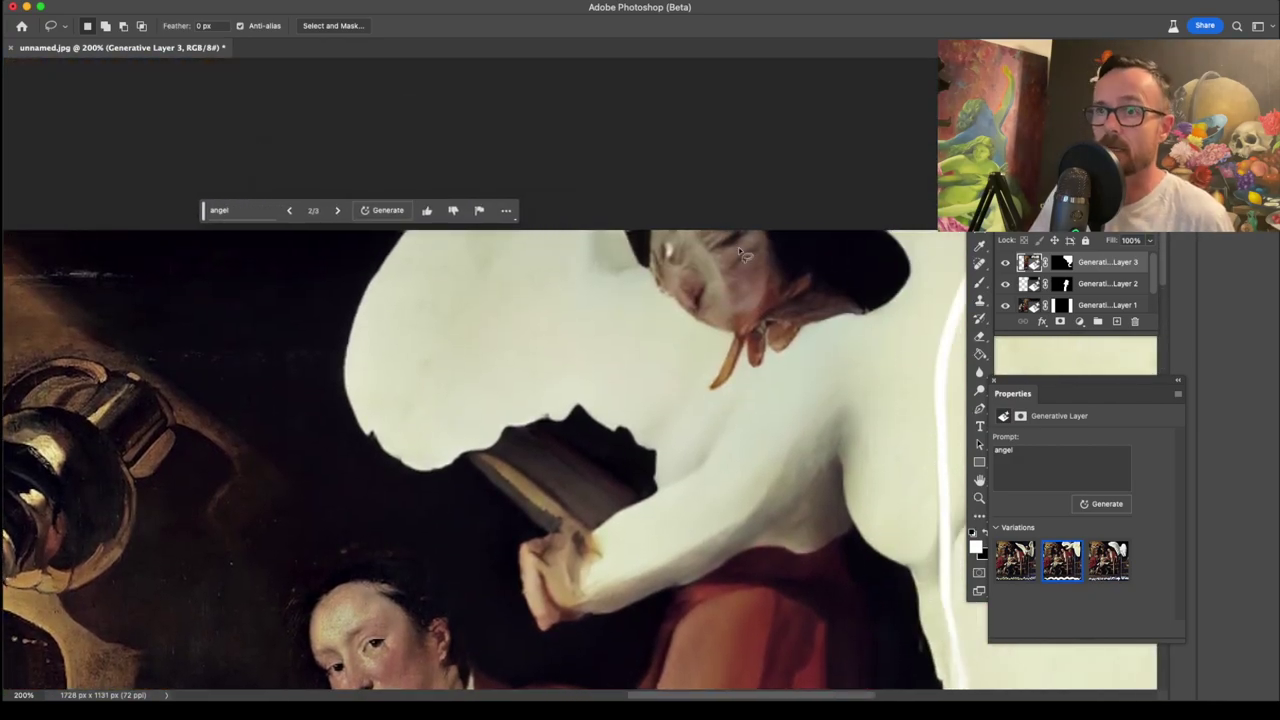
key("super+minus")
key("super+minus")
key("super+minus")
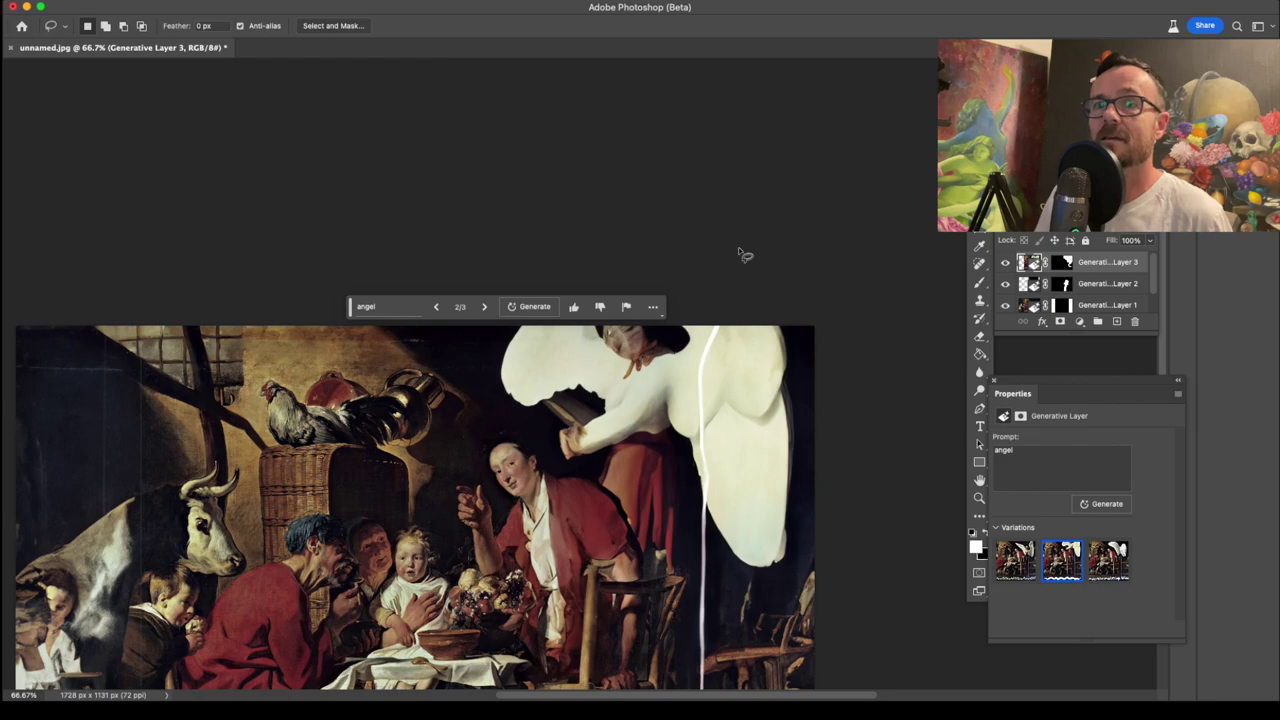
scroll(766, 257, "down", 5)
scroll(790, 285, "left", 2)
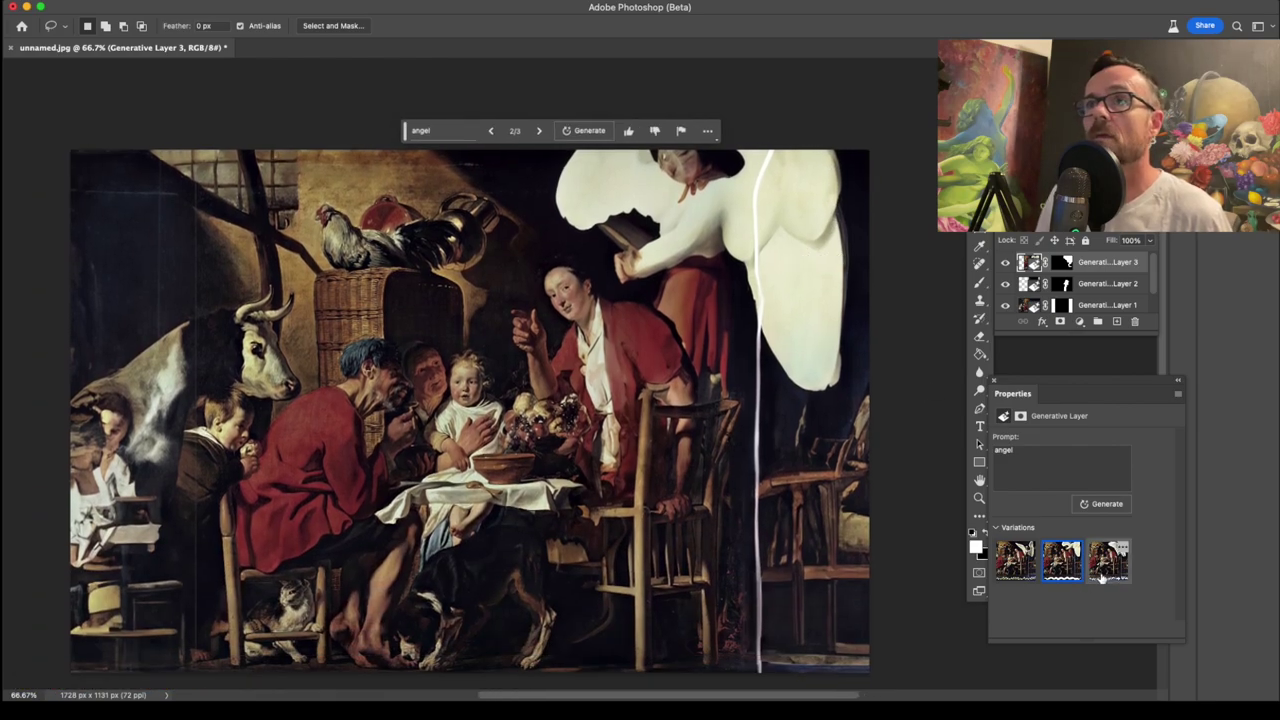
left_click(1103, 564)
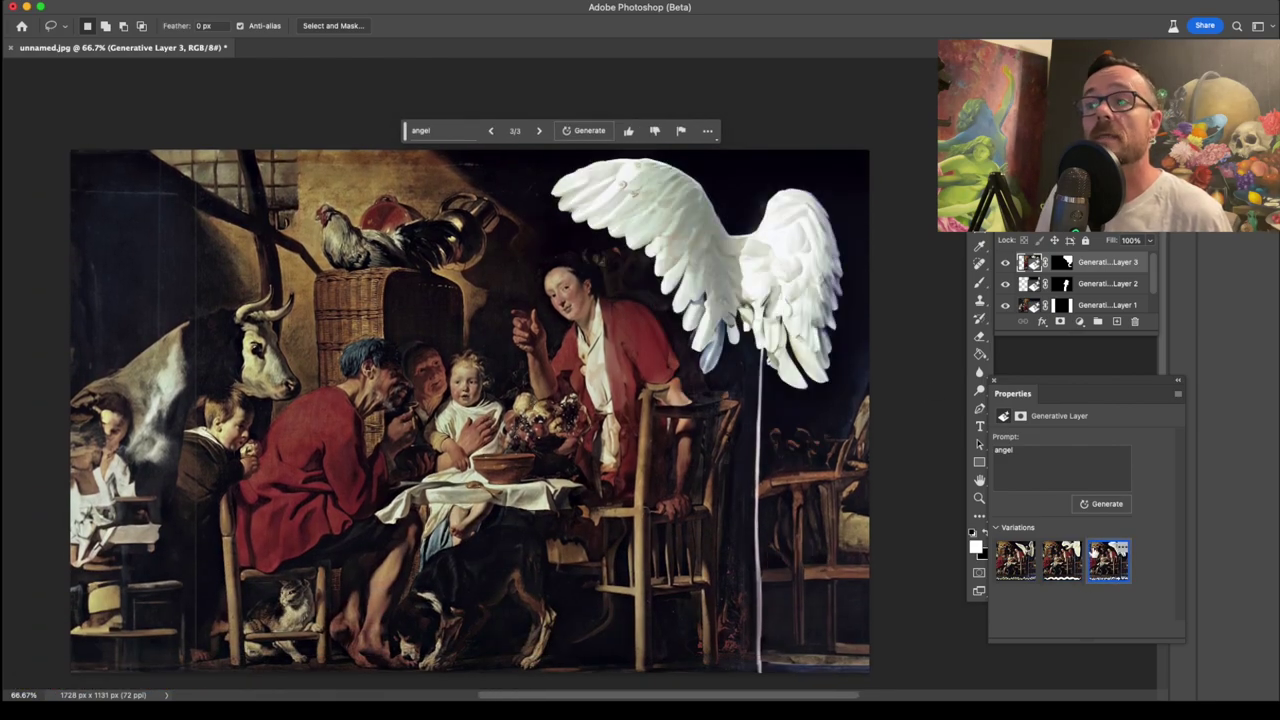
left_click(1024, 560)
scroll(745, 490, "down", 1)
scroll(745, 490, "left", 2)
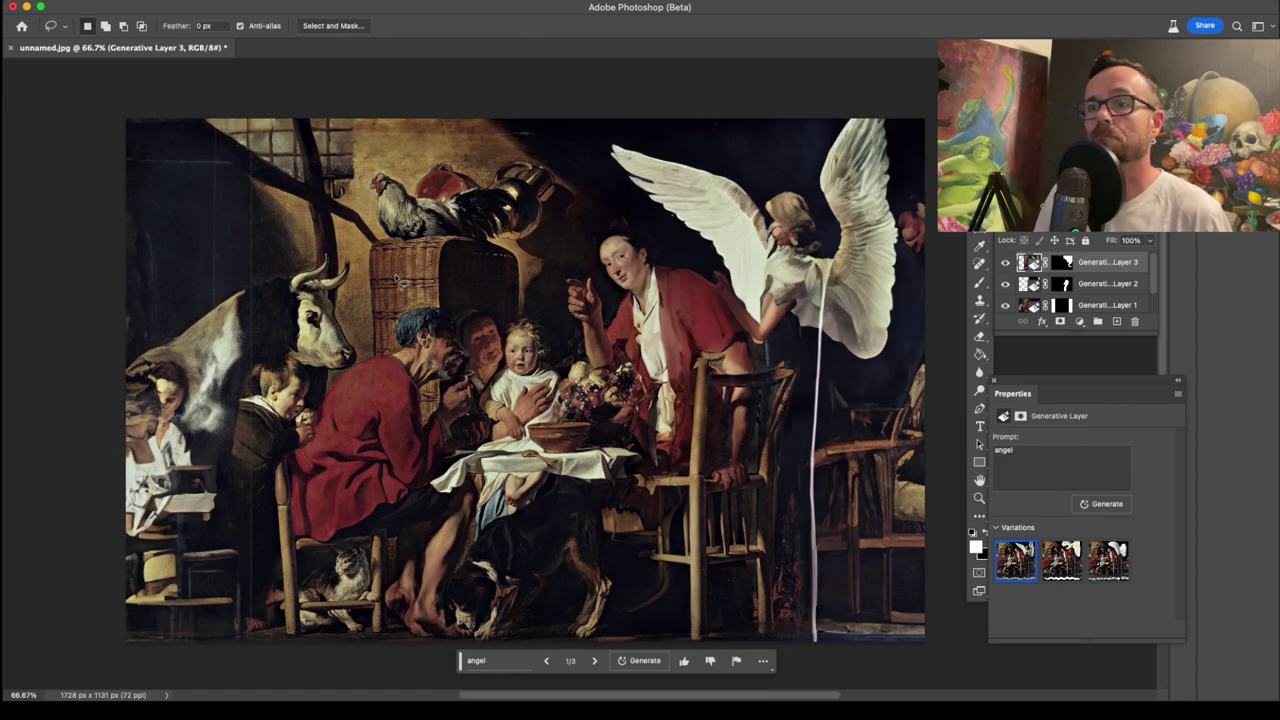
scroll(427, 315, "down", 3)
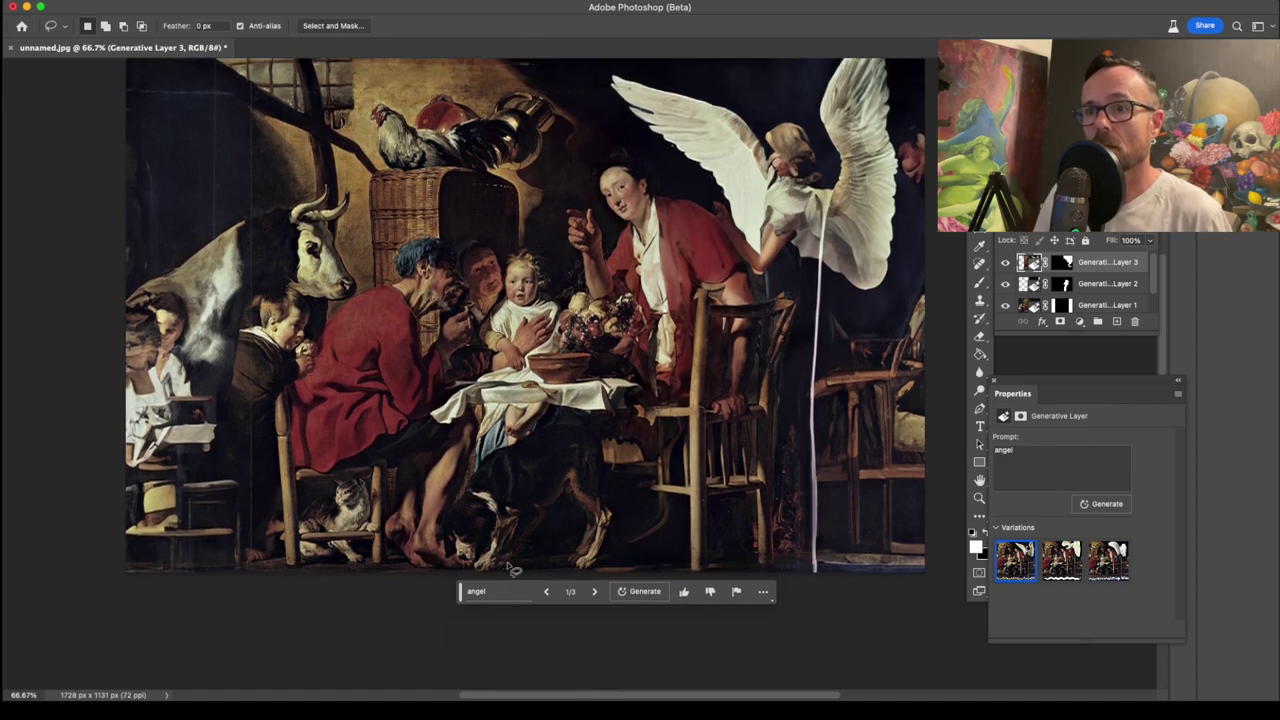
Lasso the floor beneath the table and chair and generate 'rats' there
mouse_move(500, 566)
left_mouse_down()
mouse_move(519, 526)
mouse_move(577, 508)
left_mouse_up()
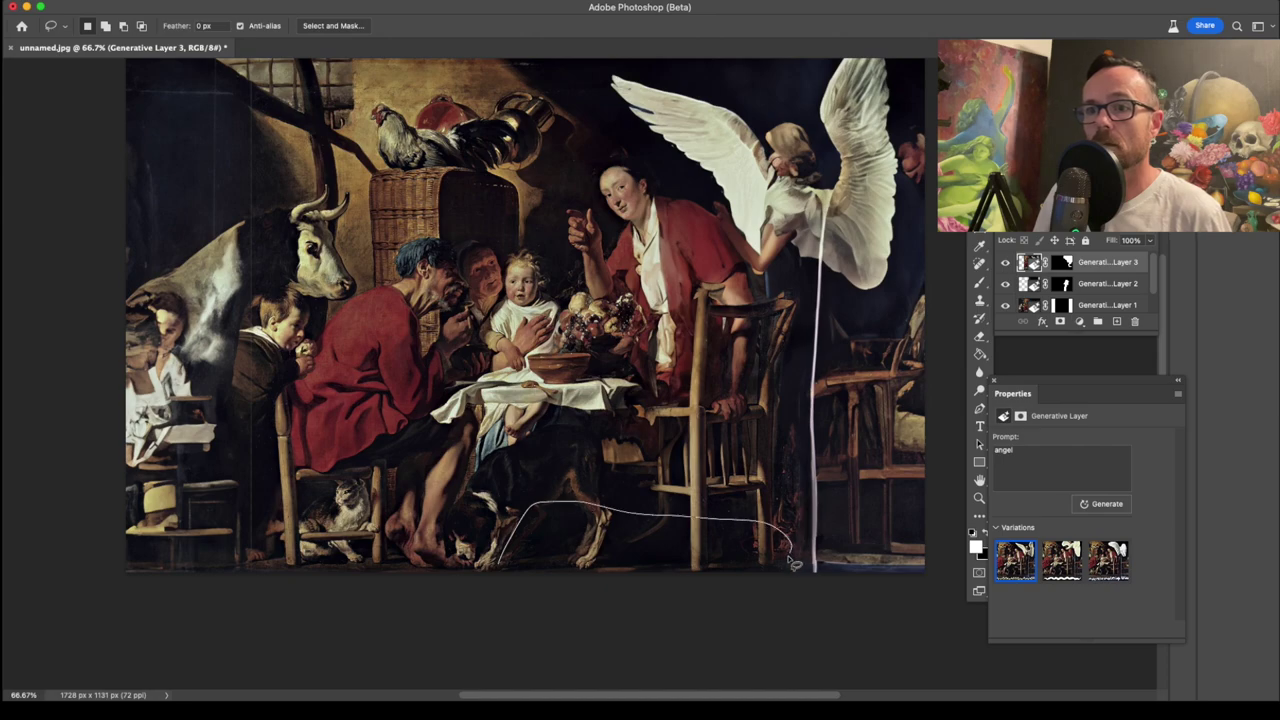
left_click_drag(684, 568, 500, 566)
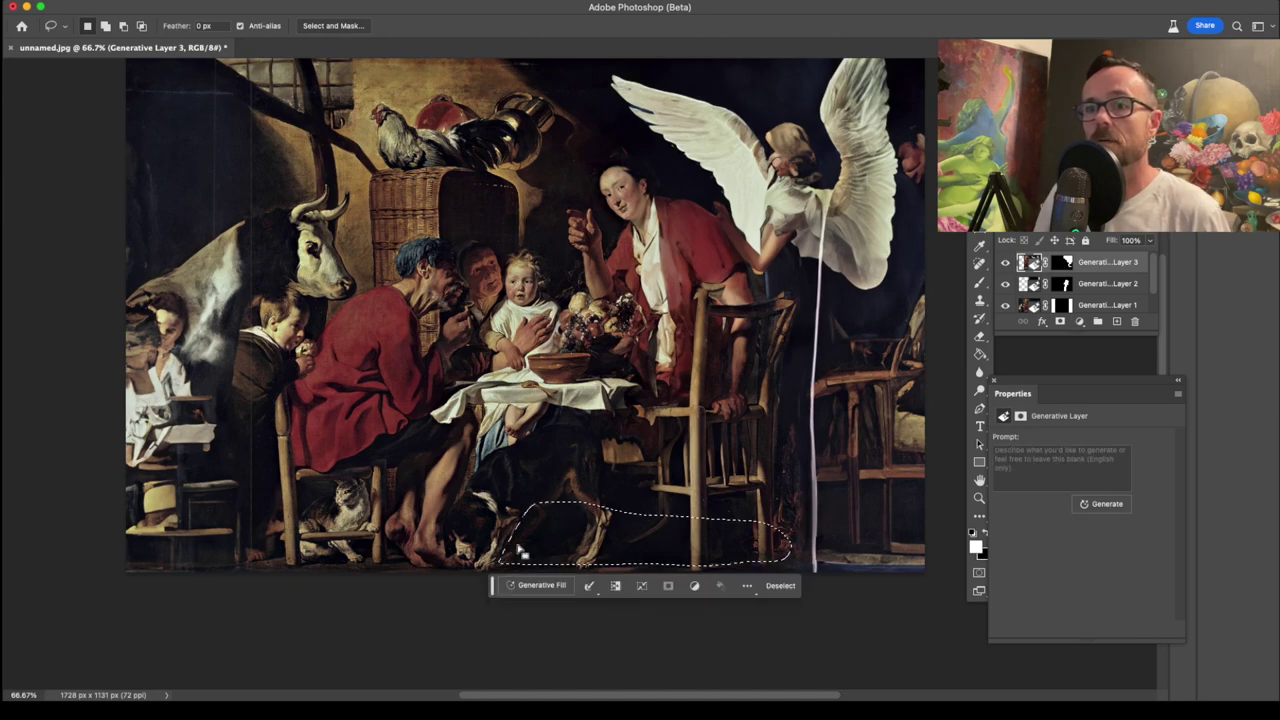
left_click(541, 585)
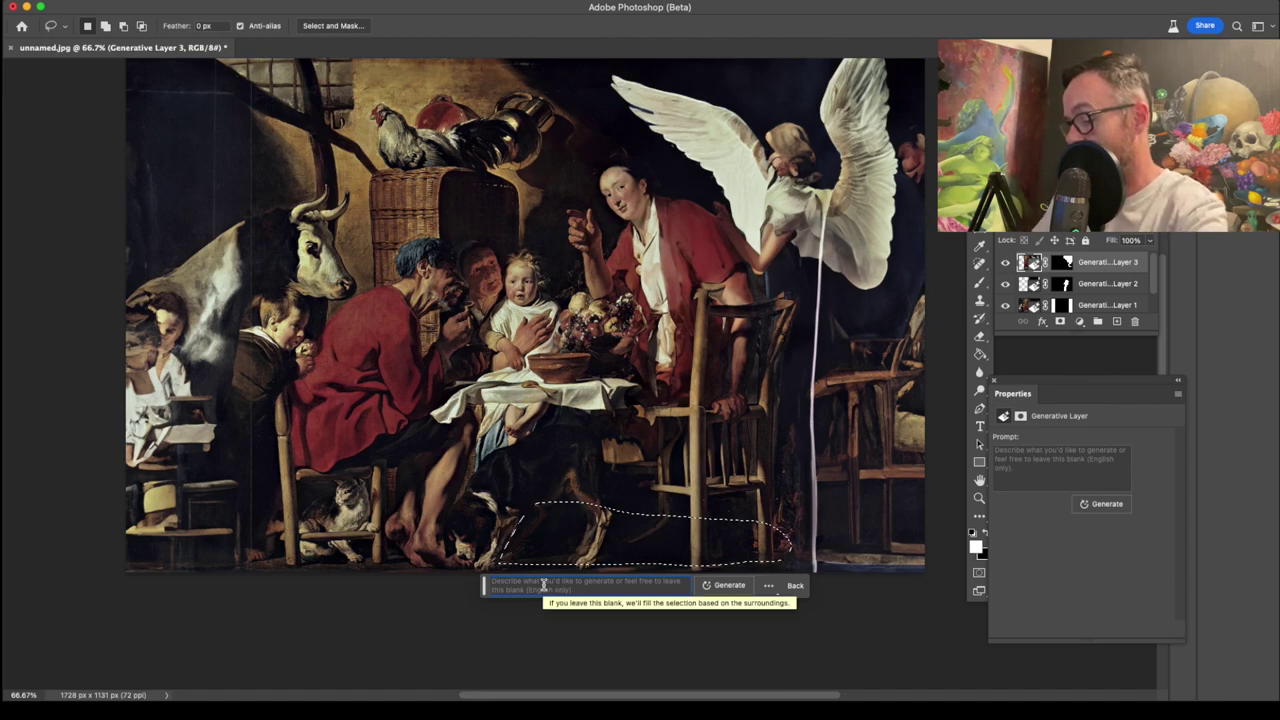
type("rats")
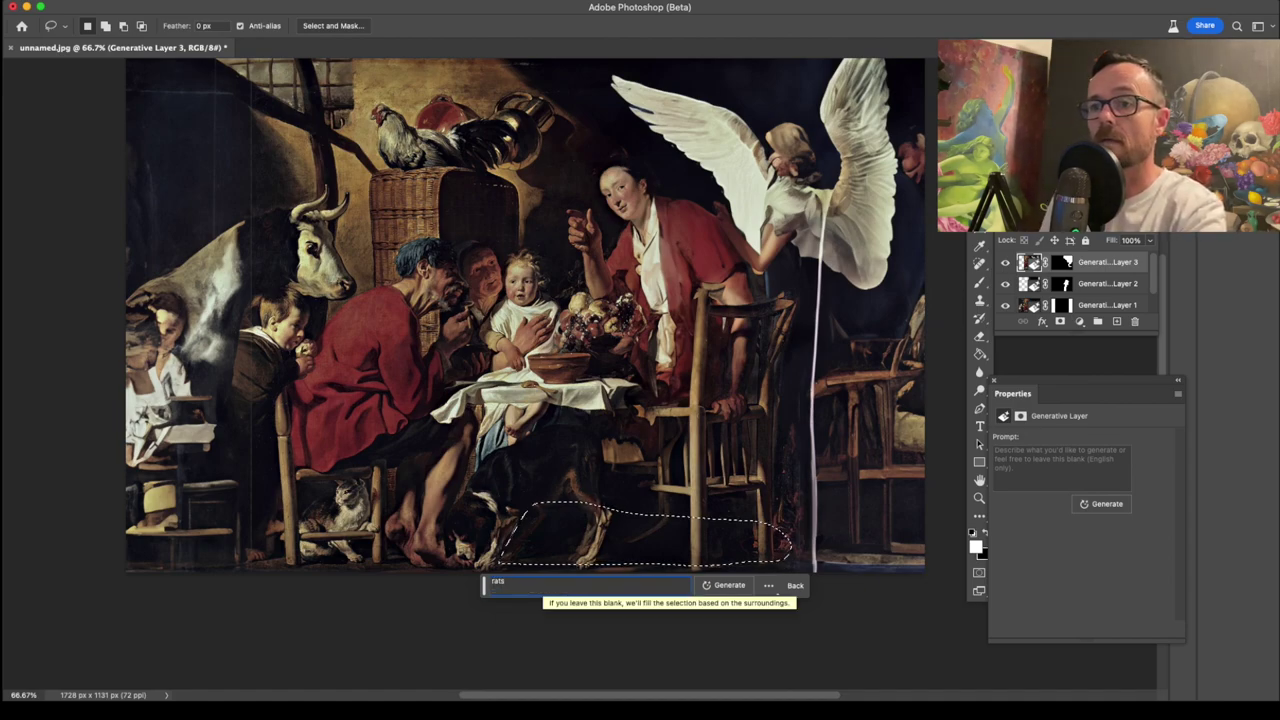
left_click(729, 586)
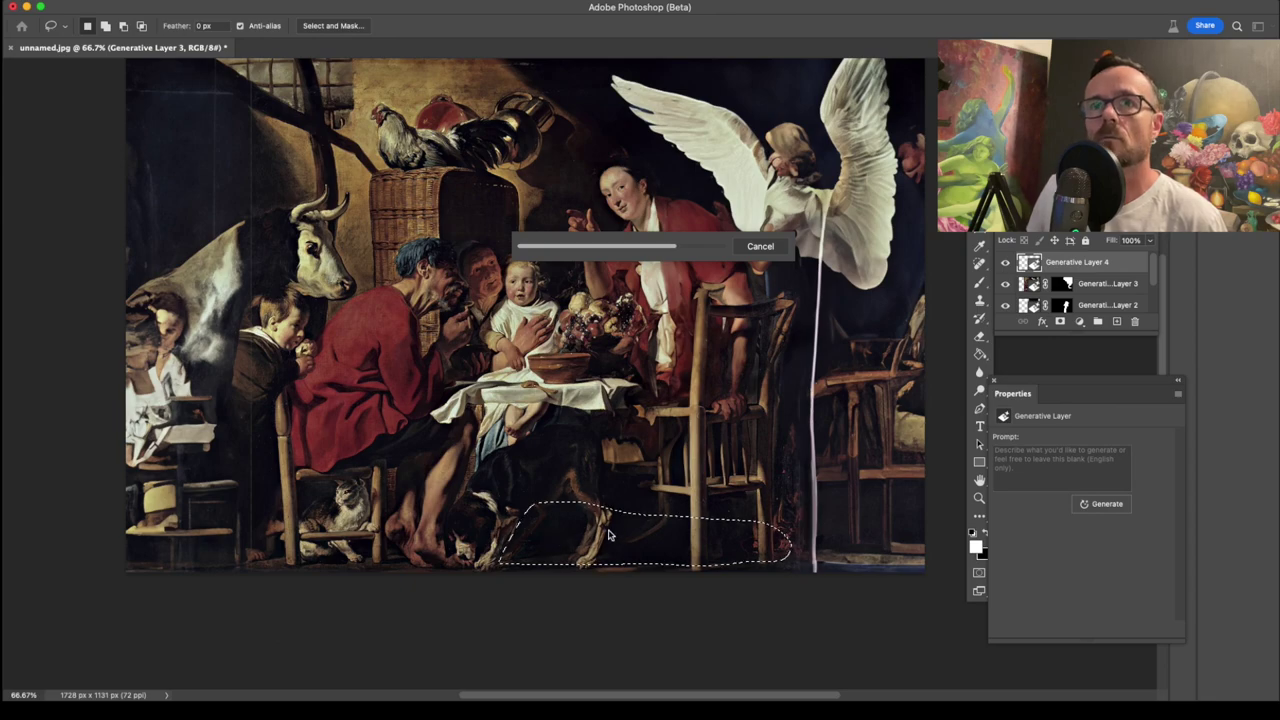
scroll(613, 515, "up", 2)
scroll(613, 515, "right", 2)
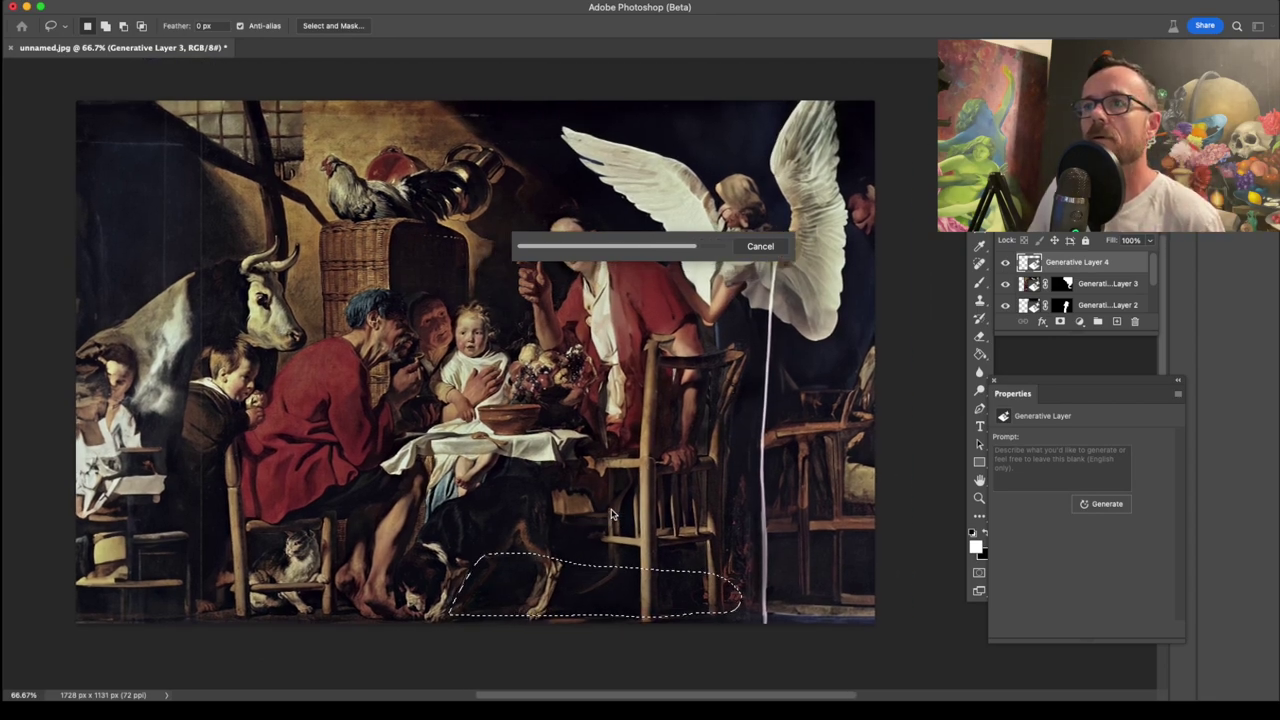
scroll(613, 515, "down", 1)
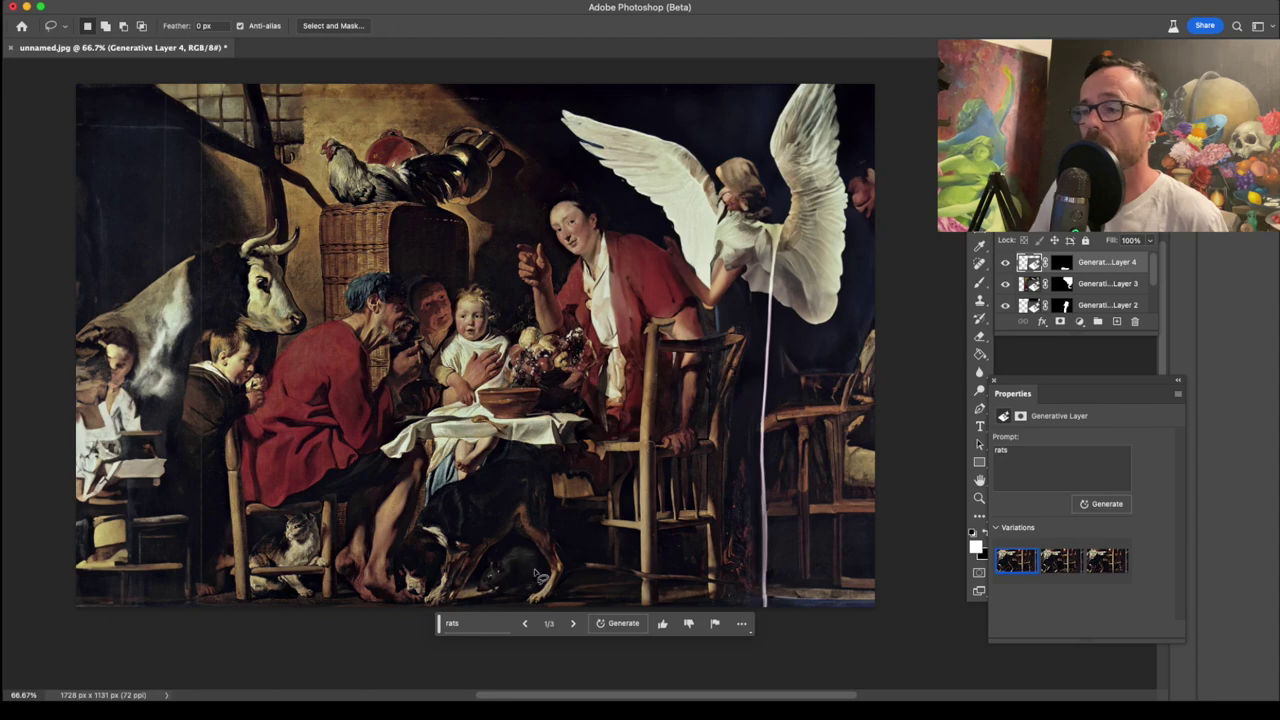
Compare the second and third rats variations, zooming in to inspect the rats under the table
left_click(1061, 564)
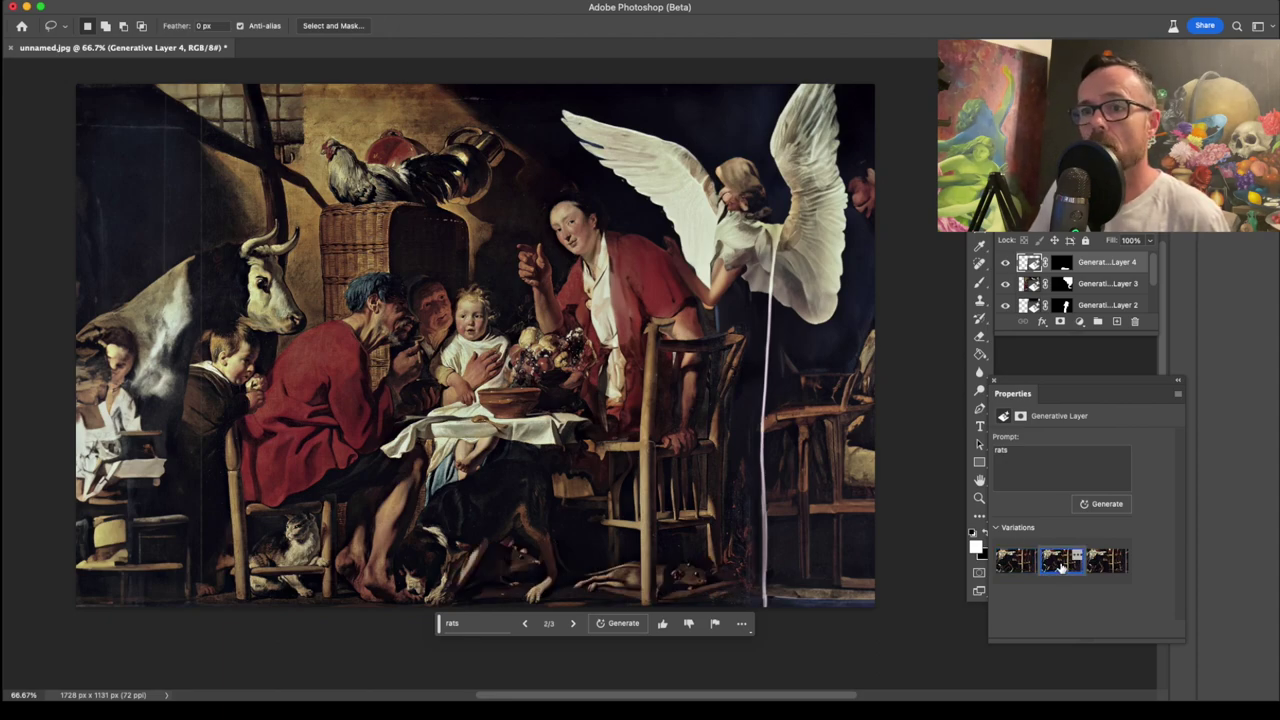
left_click(1100, 566)
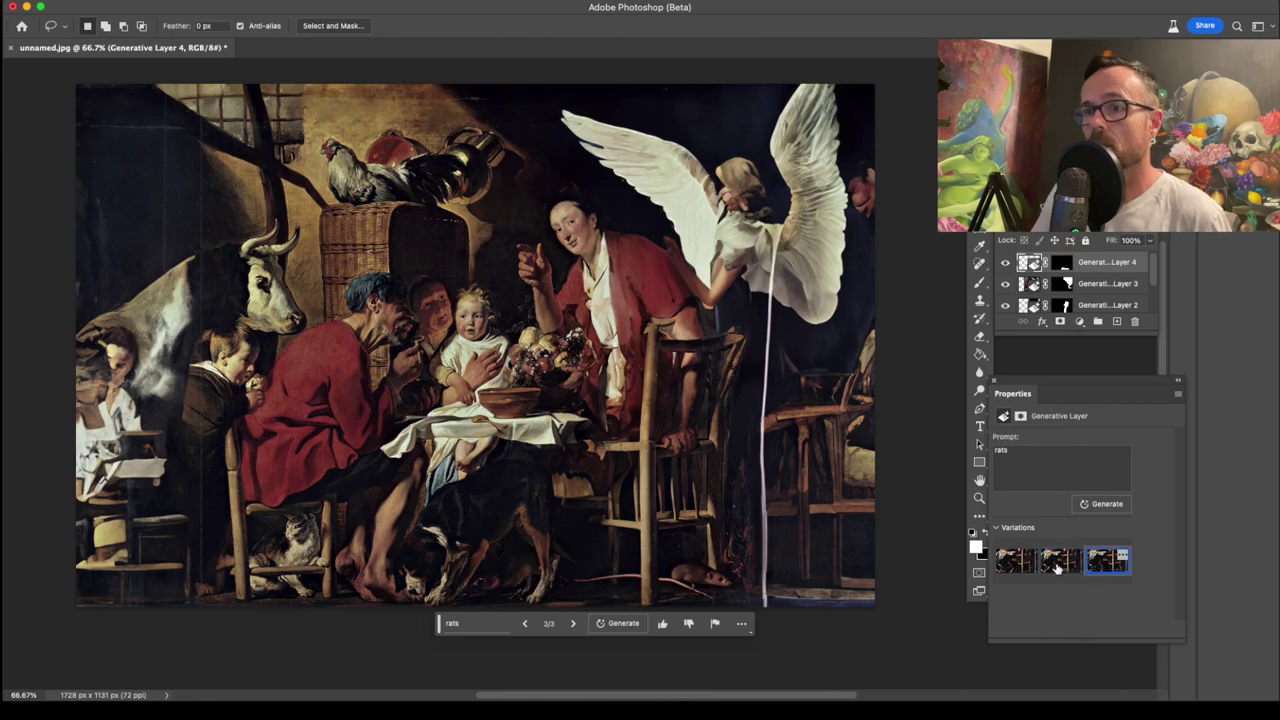
left_click(1058, 566)
key("super+equal")
key("super+equal")
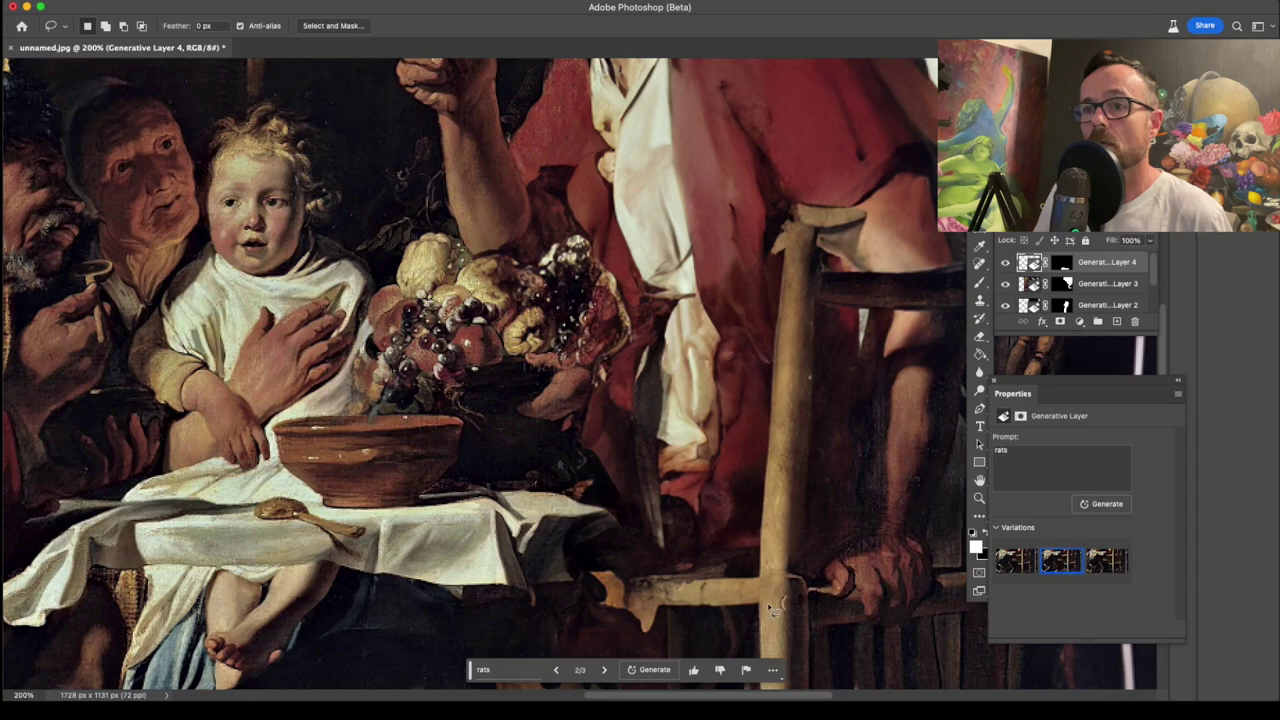
scroll(783, 595, "down", 10)
scroll(785, 585, "right", 5)
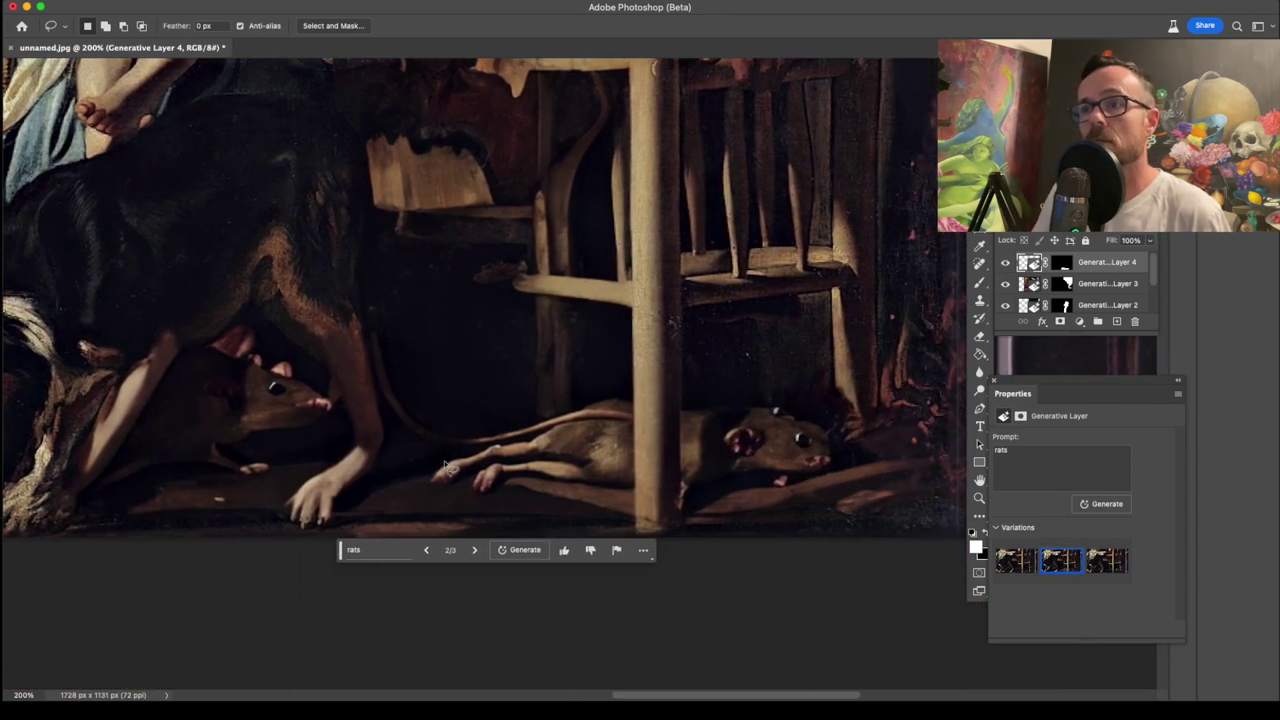
scroll(697, 460, "left", 6)
scroll(697, 460, "left", 2)
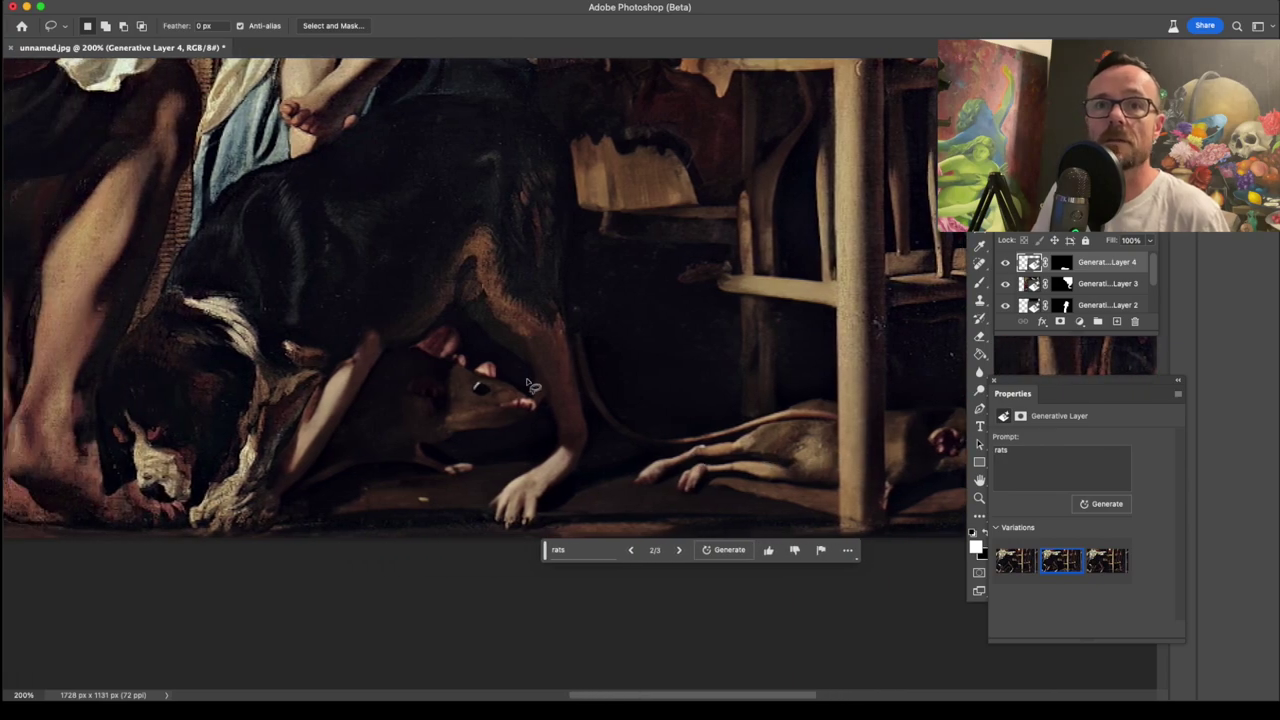
scroll(476, 380, "left", 2)
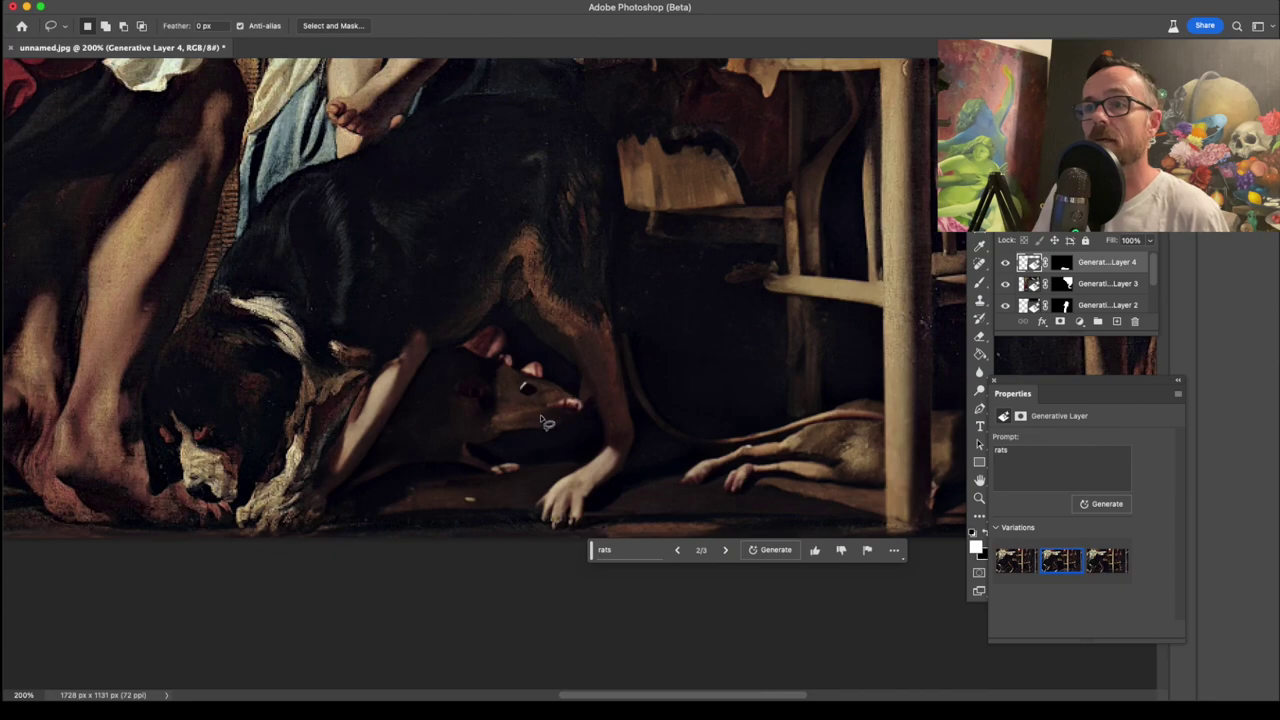
scroll(540, 415, "right", 11)
Check the first and pale-rat variations, then keep the second variation with two rats
left_click(1017, 563)
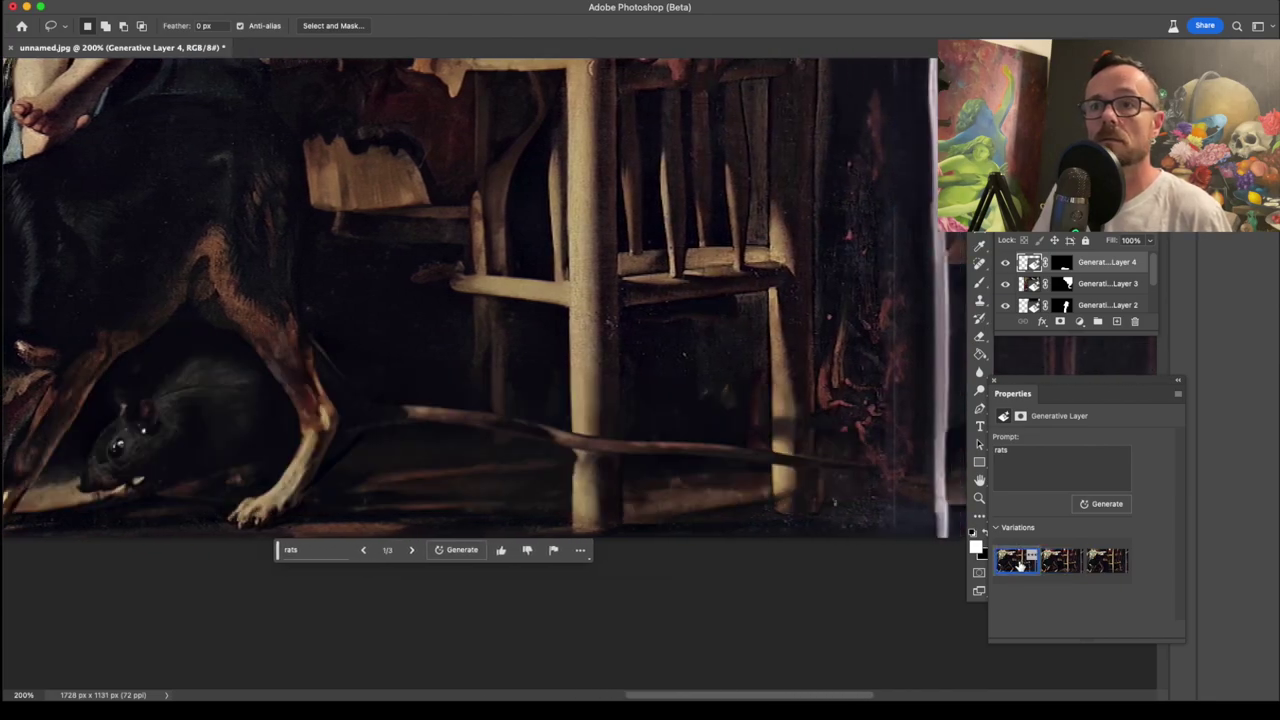
left_click(1097, 563)
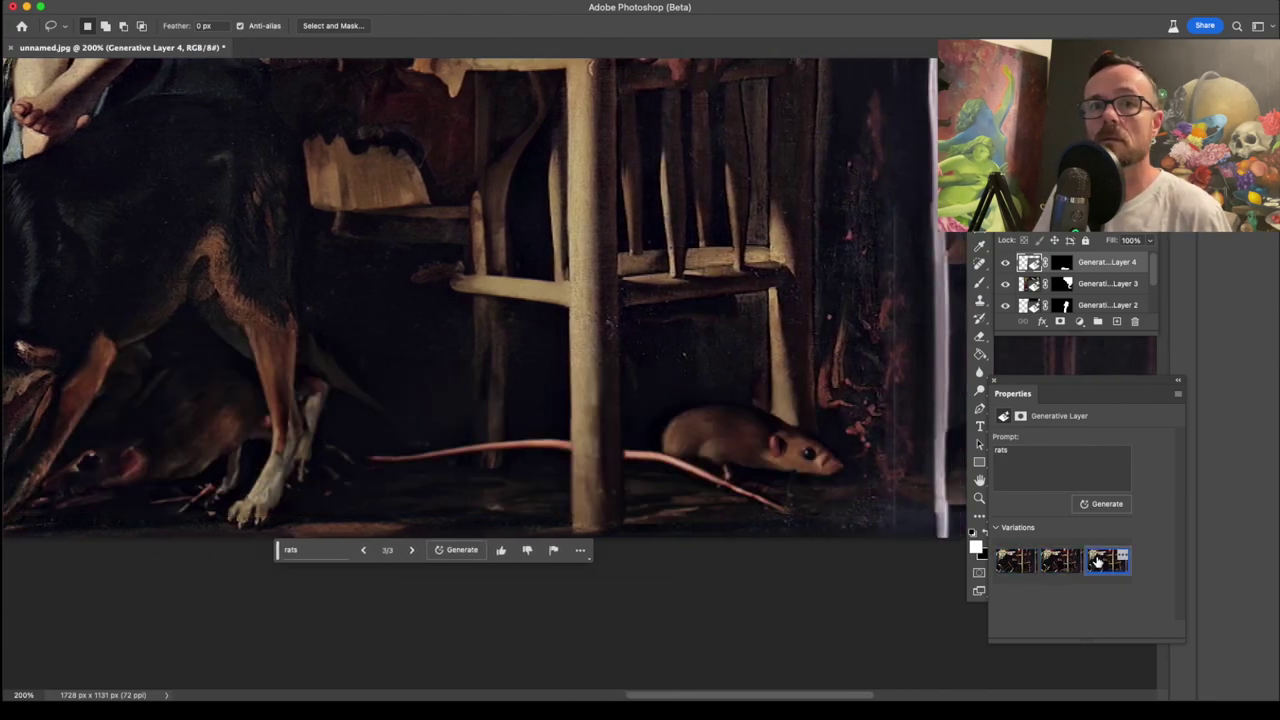
scroll(651, 514, "left", 8)
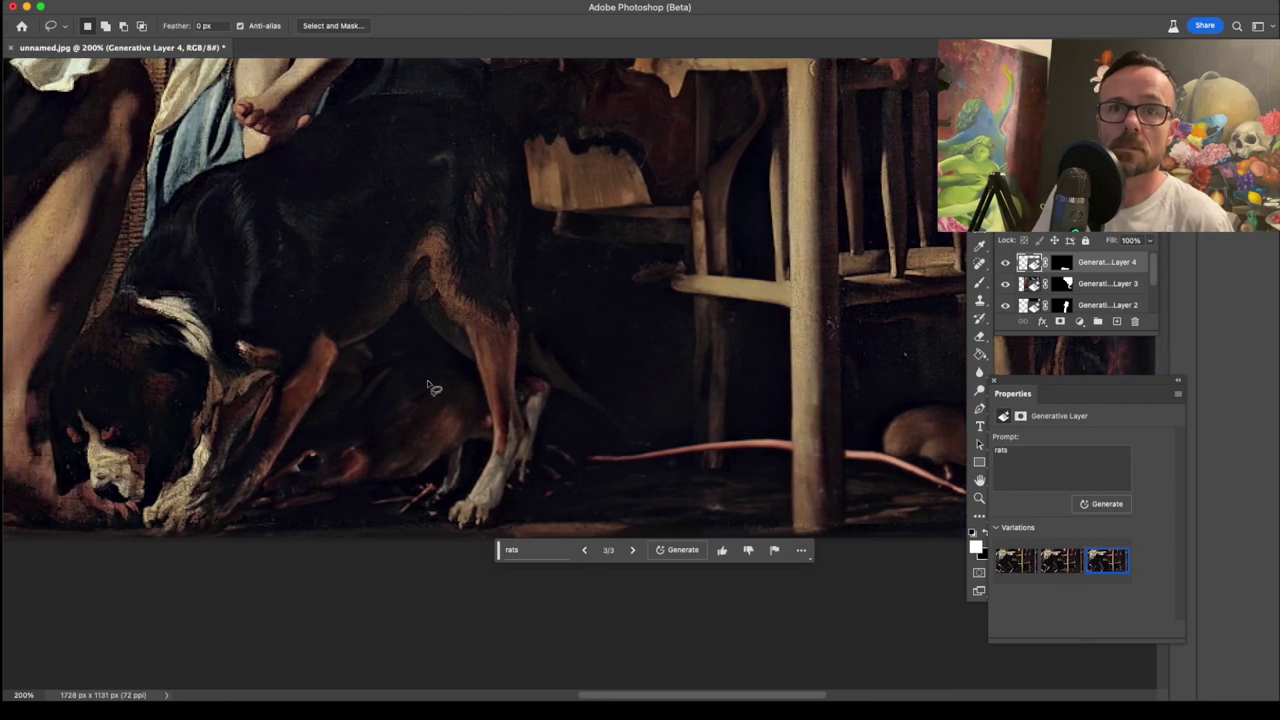
scroll(300, 488, "left", 2)
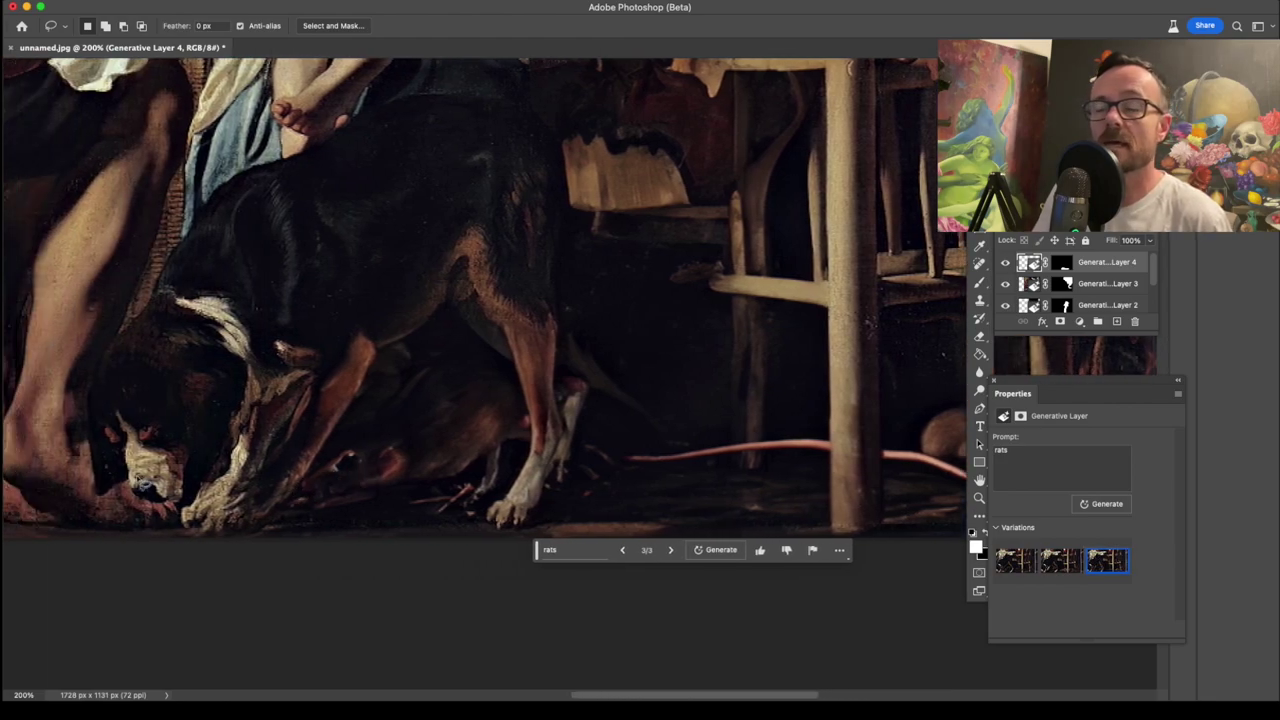
scroll(869, 534, "right", 4)
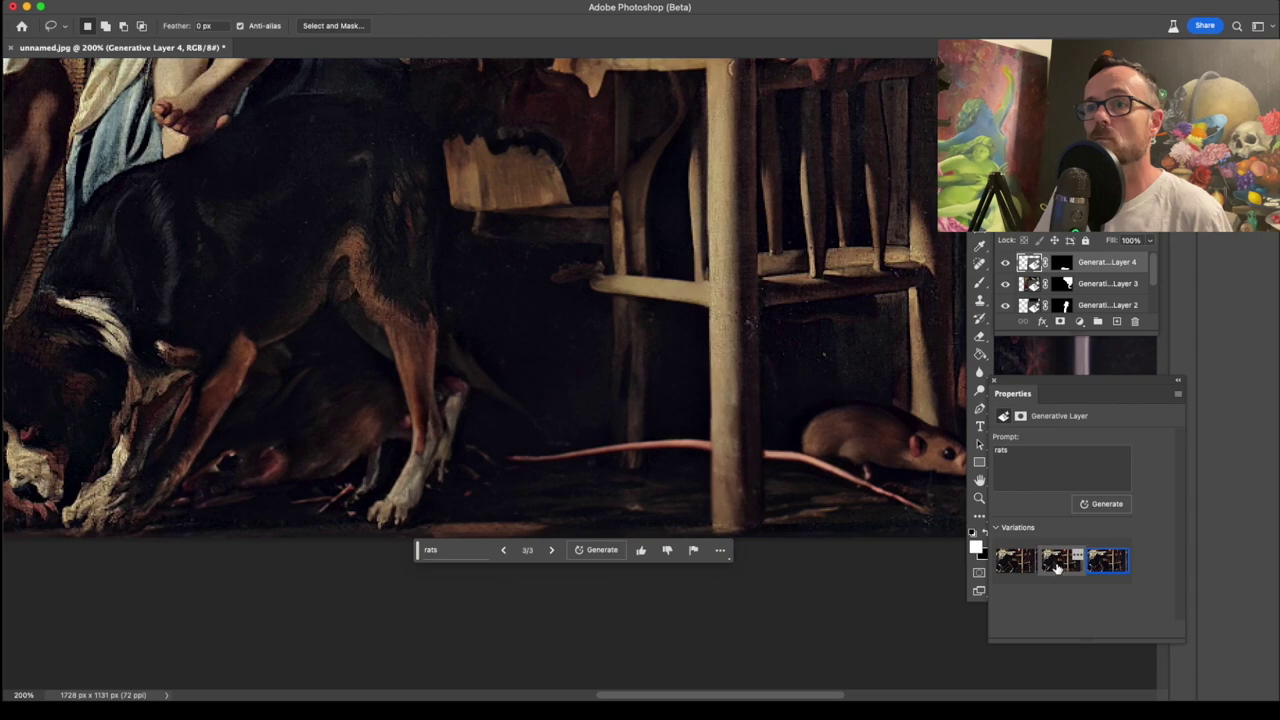
left_click(1060, 562)
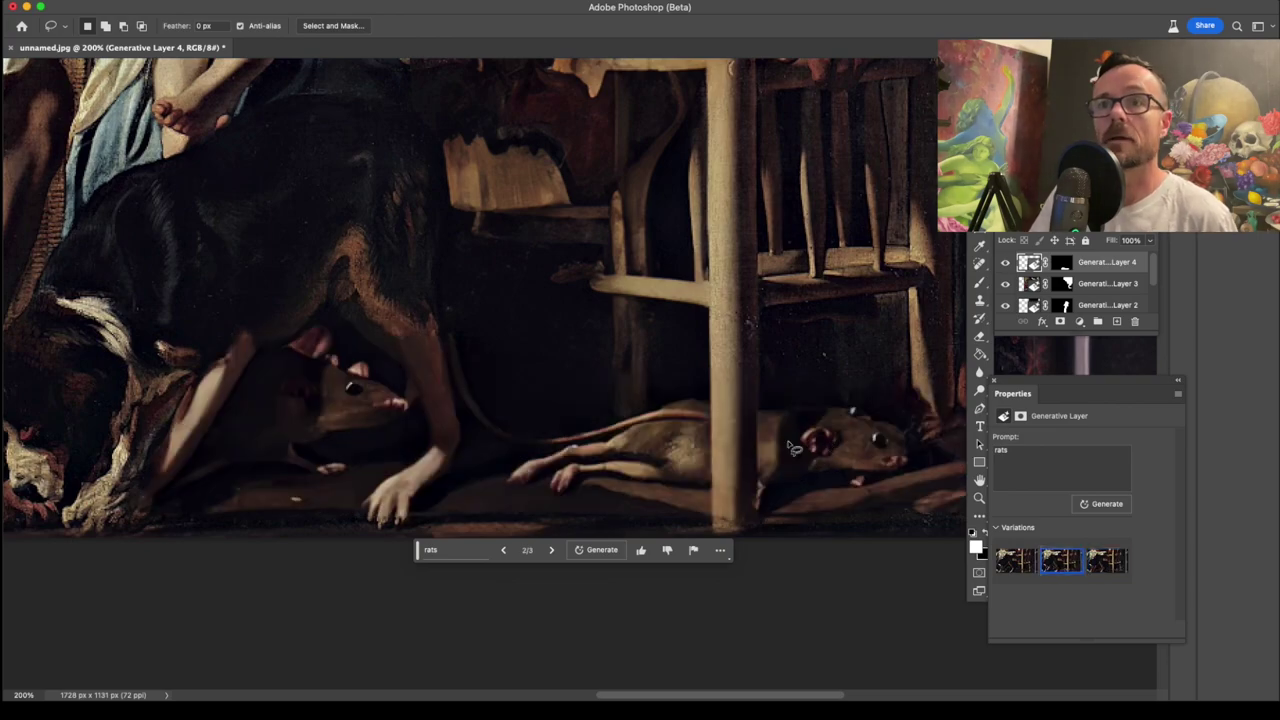
key("super+minus")
key("super+minus")
scroll(793, 448, "up", 5)
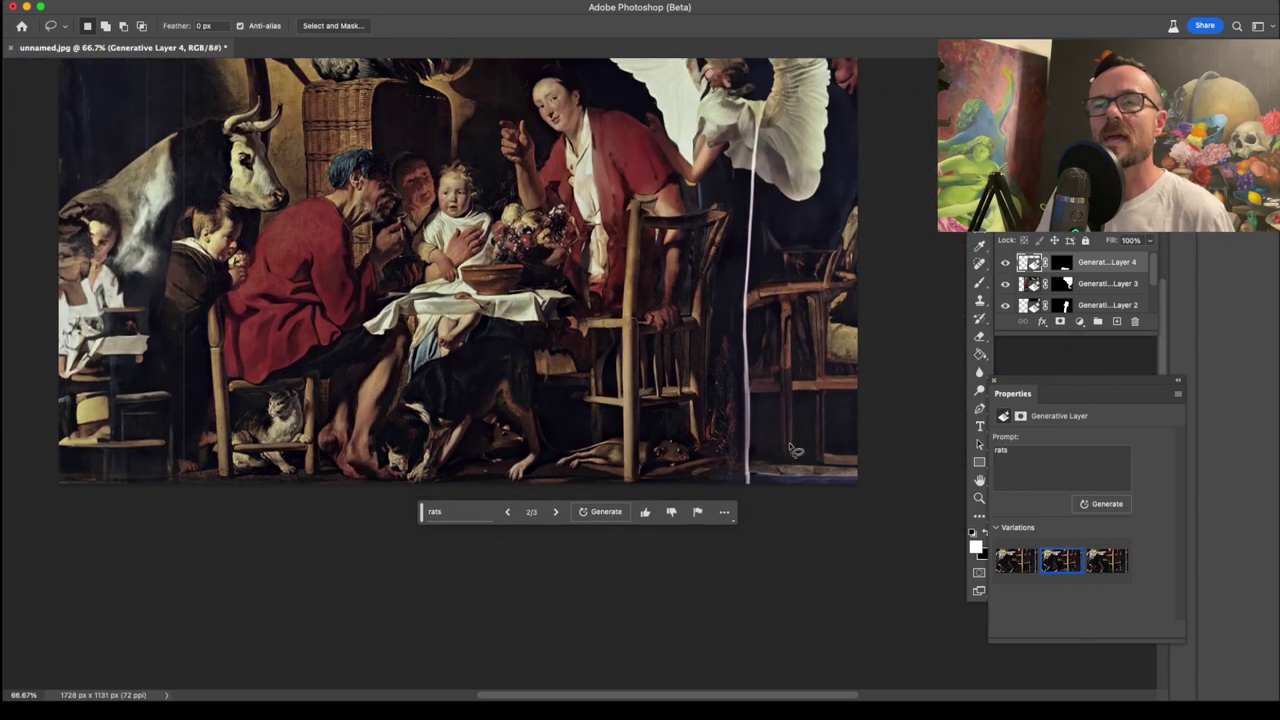
scroll(793, 448, "left", 2)
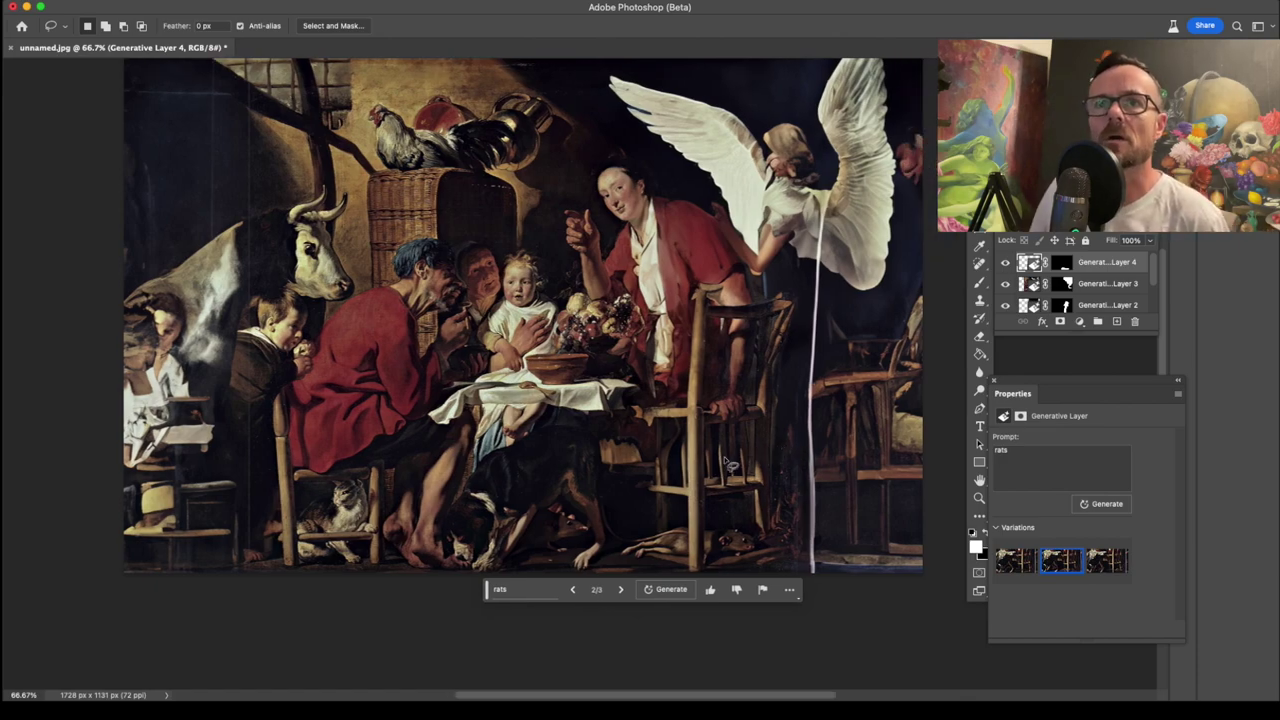
scroll(622, 400, "up", 2)
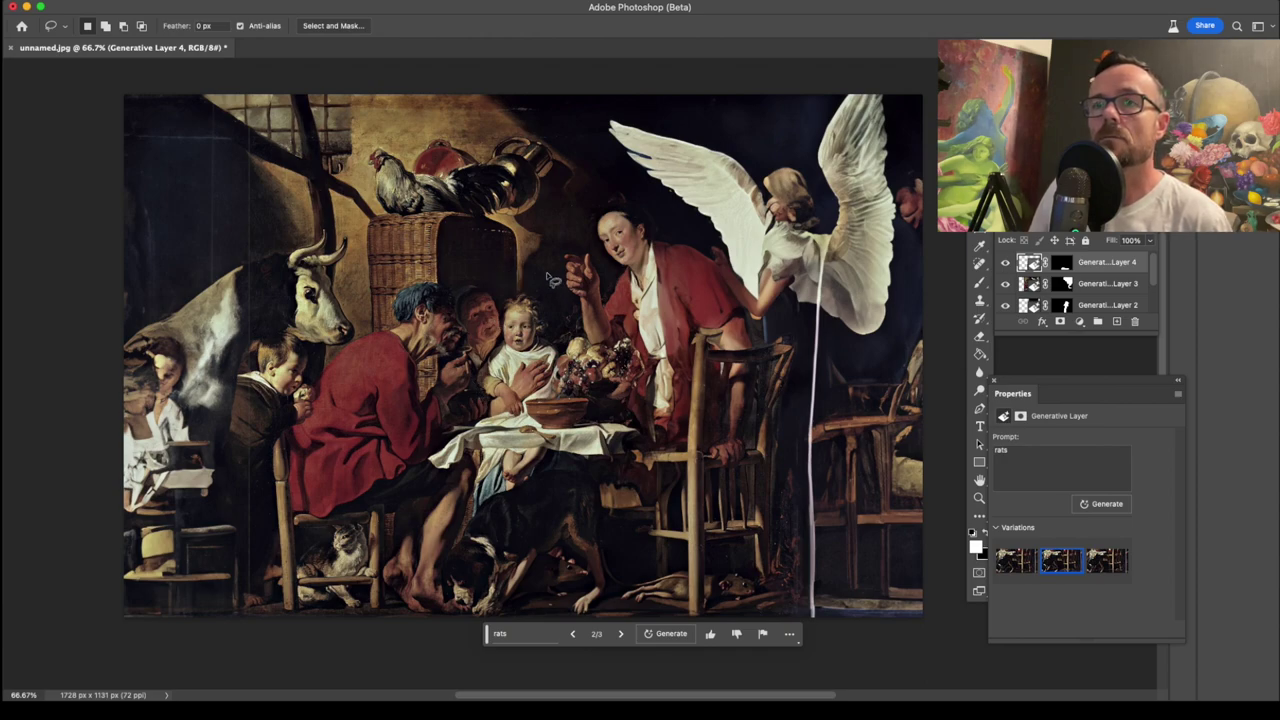
Lasso the blue-haired man's, old woman's and child's heads and generate with an empty prompt
mouse_move(551, 266)
left_mouse_down()
mouse_move(563, 318)
mouse_move(547, 332)
mouse_move(490, 328)
left_mouse_up()
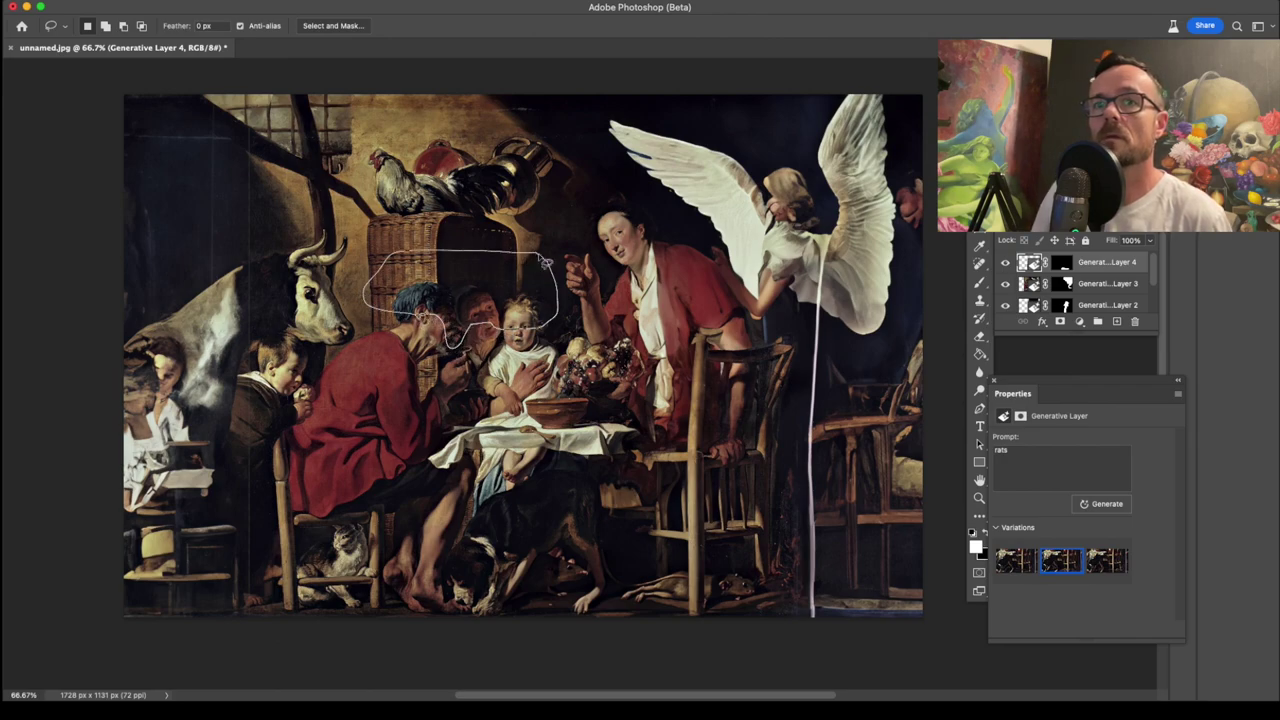
left_click_drag(545, 262, 548, 265)
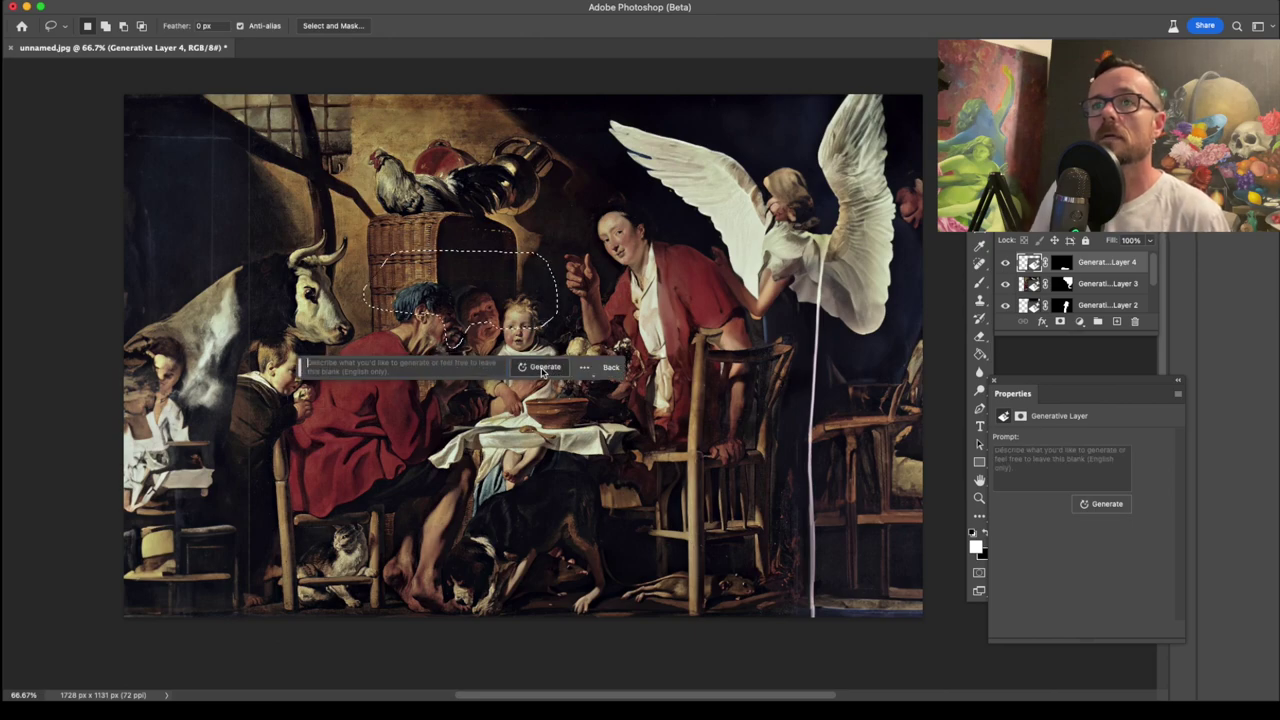
left_click(543, 368)
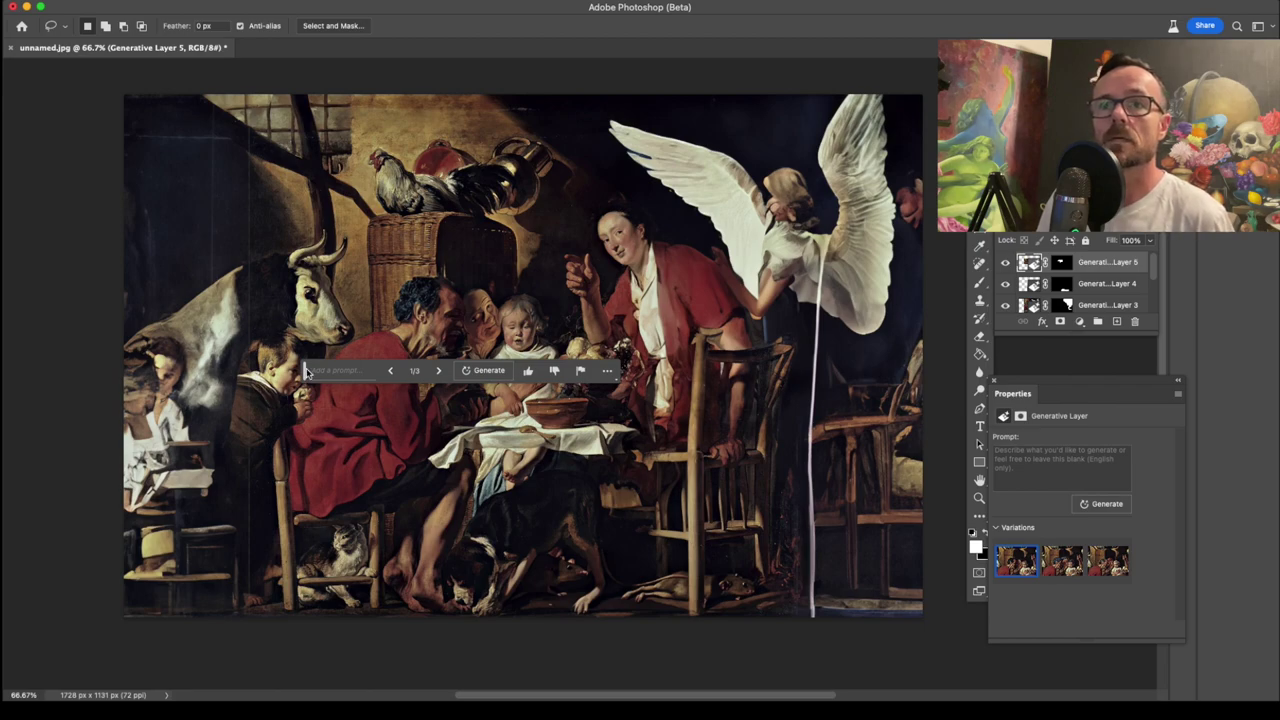
Move the prompt bar aside, zoom in, and lasso the three heads at the table again
left_click_drag(306, 378, 328, 645)
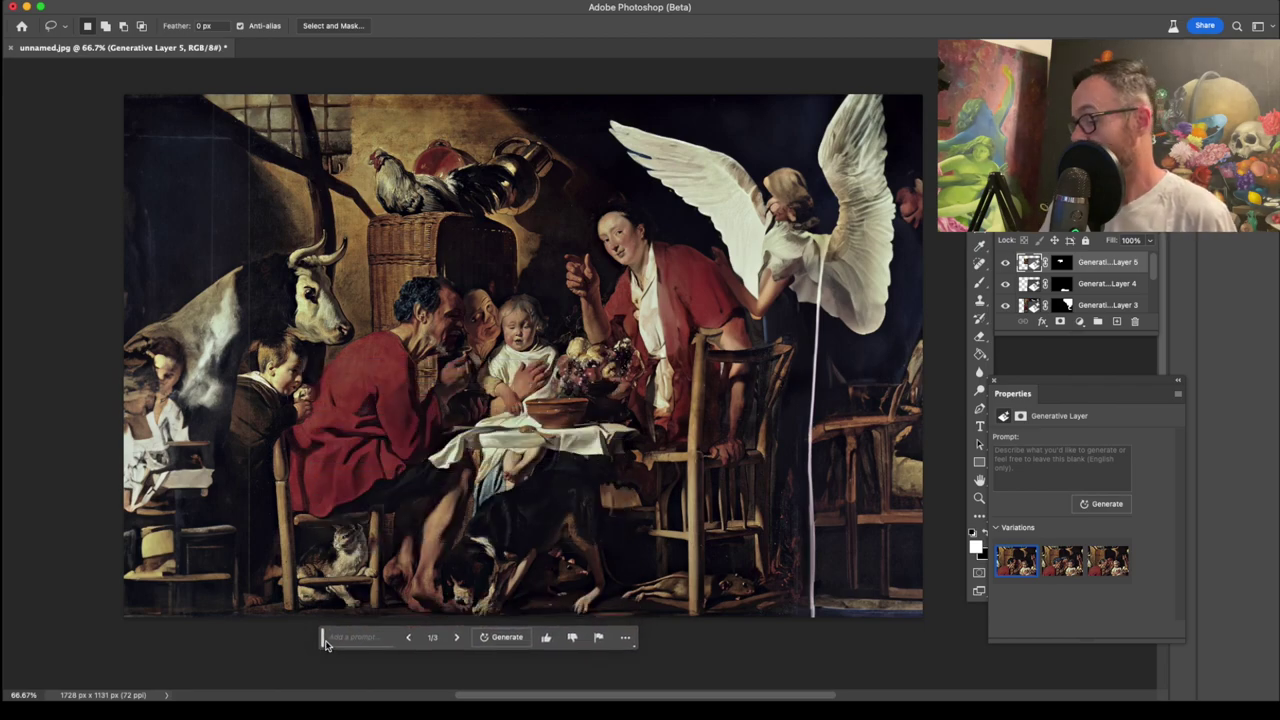
key("super+plus")
key("super+plus")
key("super+plus")
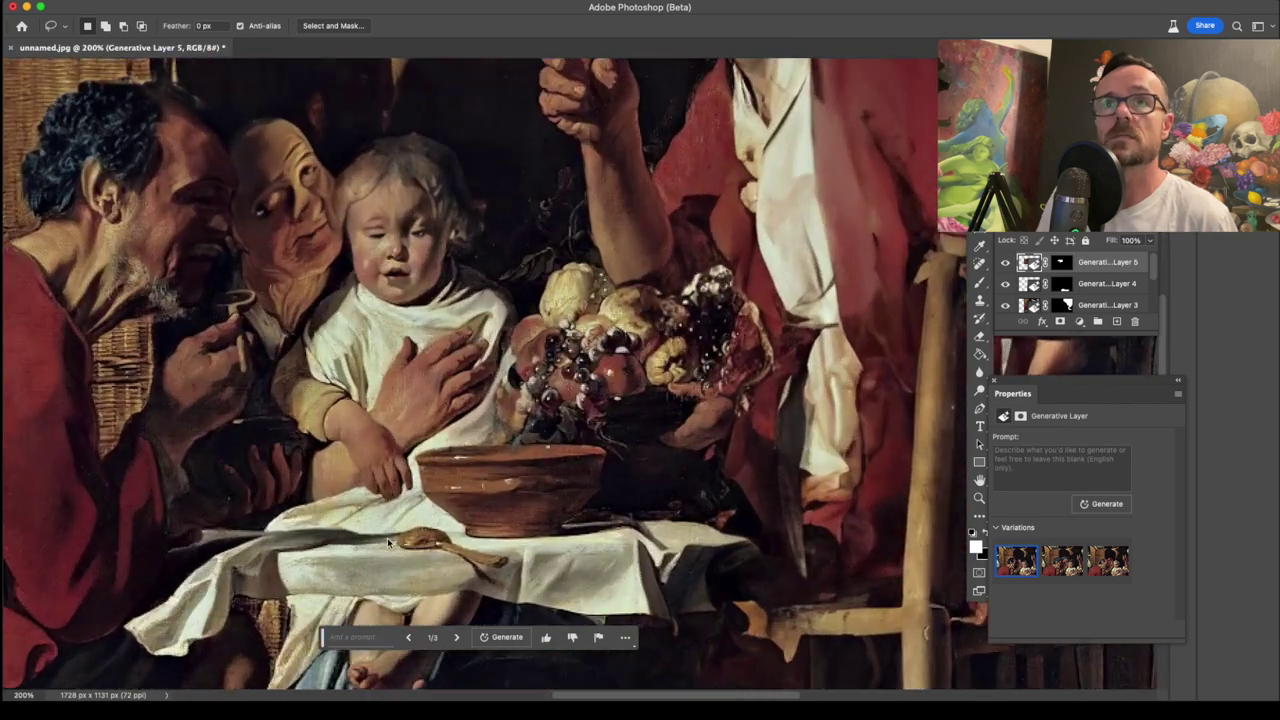
scroll(390, 545, "left", 10)
scroll(390, 545, "up", 5)
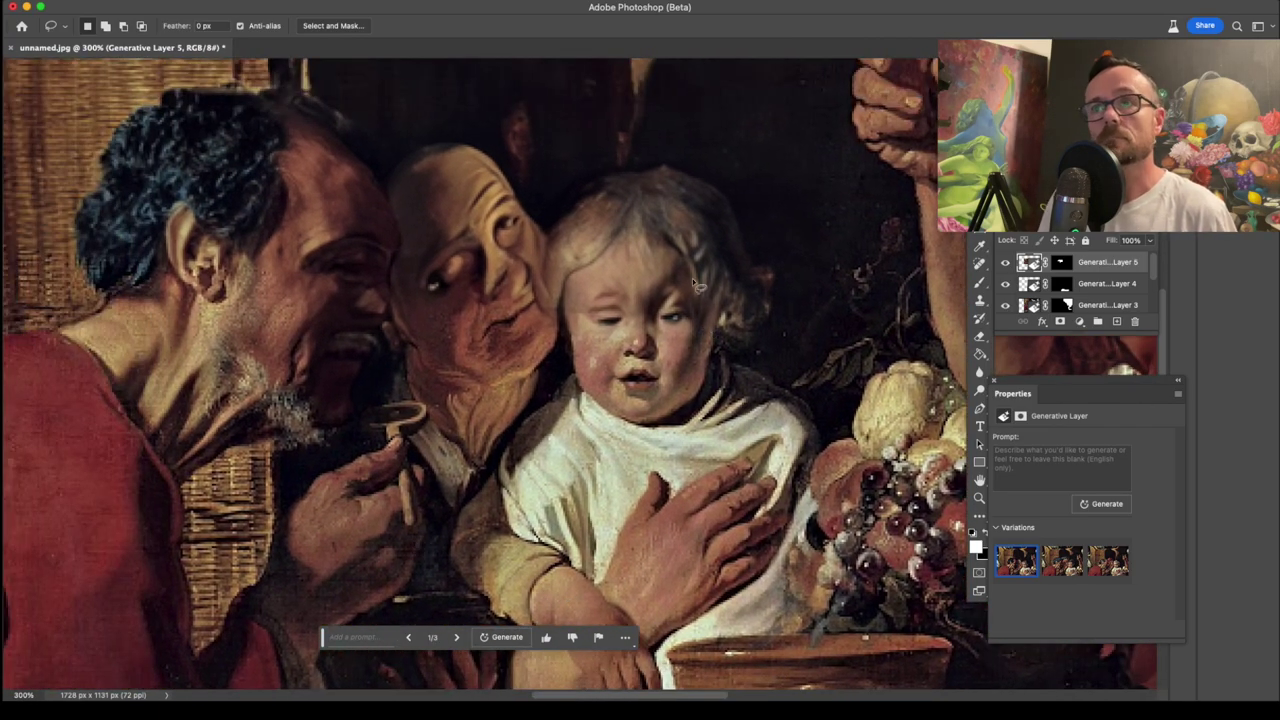
mouse_move(797, 230)
left_mouse_down()
mouse_move(799, 280)
mouse_move(770, 316)
mouse_move(715, 317)
mouse_move(650, 382)
mouse_move(601, 372)
mouse_move(522, 306)
mouse_move(403, 300)
left_mouse_up()
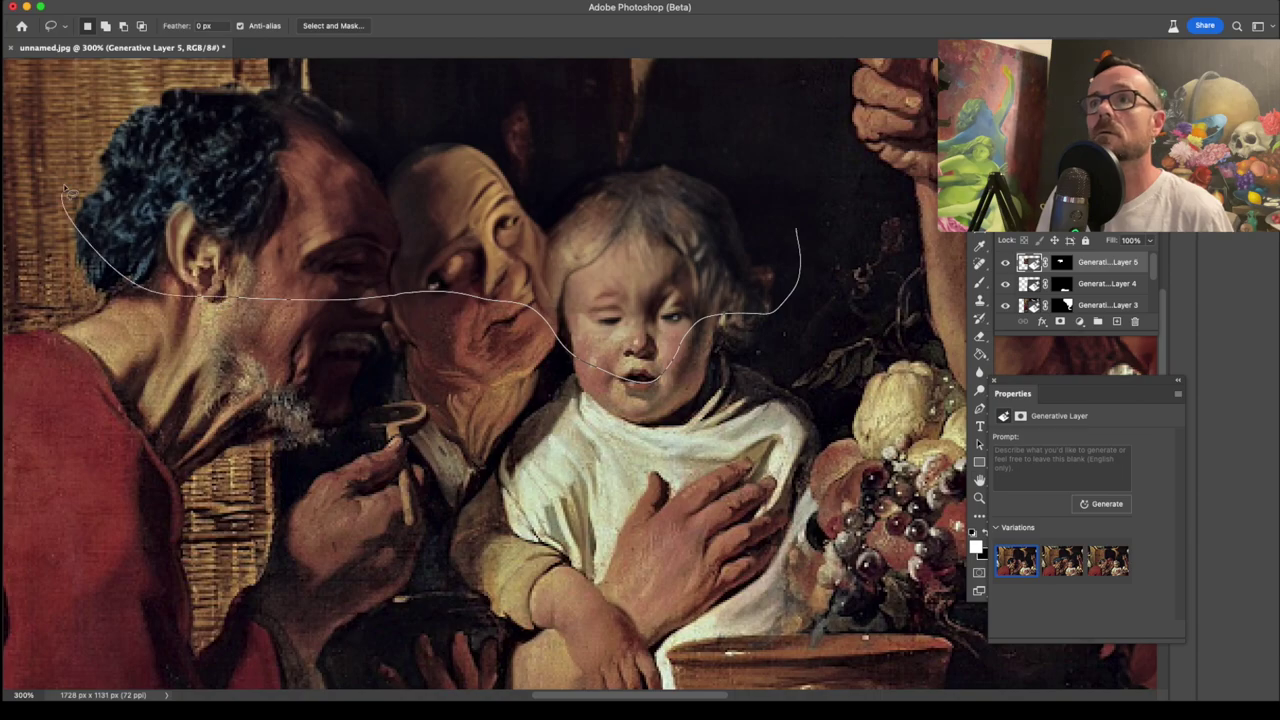
left_click_drag(818, 197, 813, 192)
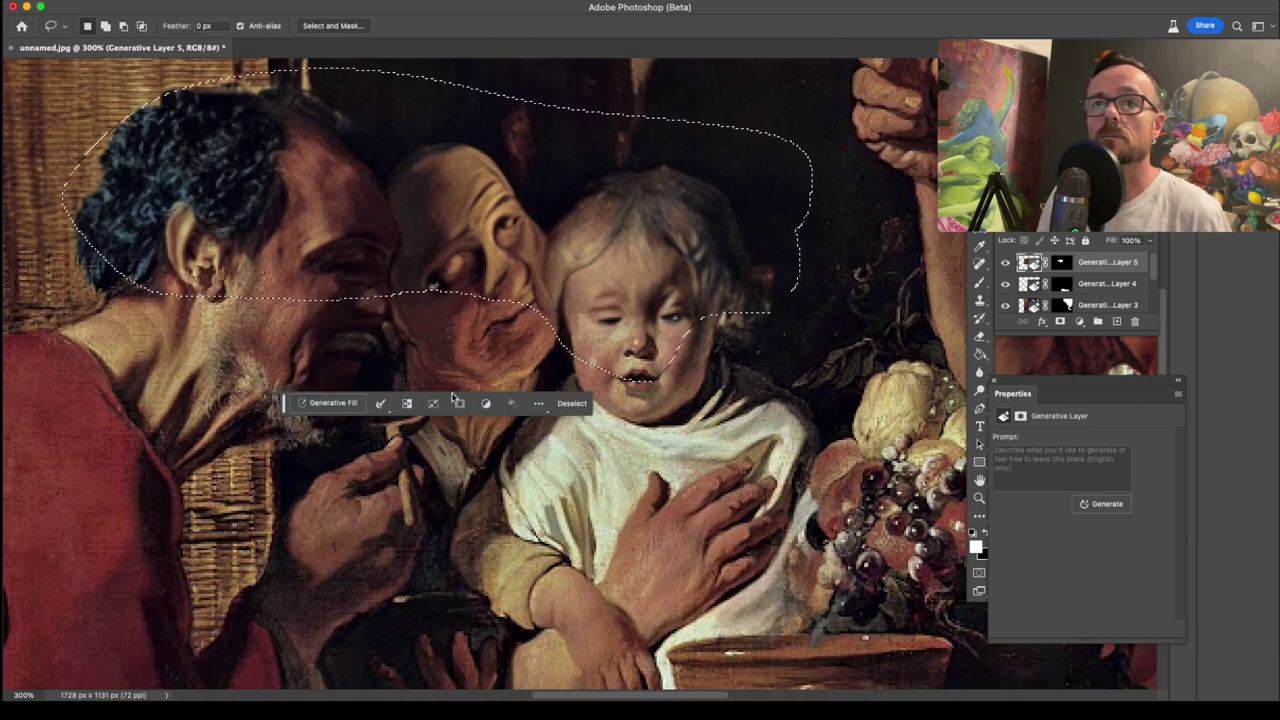
Generate new faces for the three outlined heads with a blank prompt, then zoom to 100%
left_click(335, 402)
left_click(518, 403)
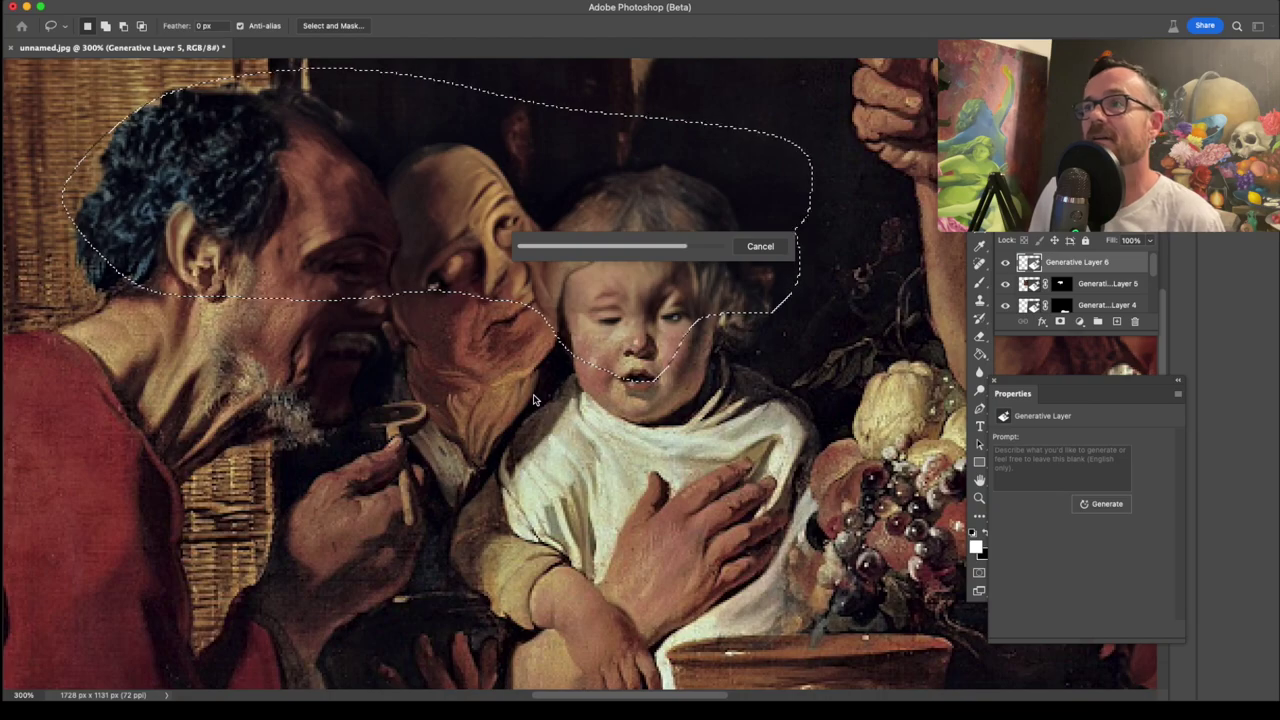
scroll(533, 396, "right", 5)
scroll(533, 394, "left", 5)
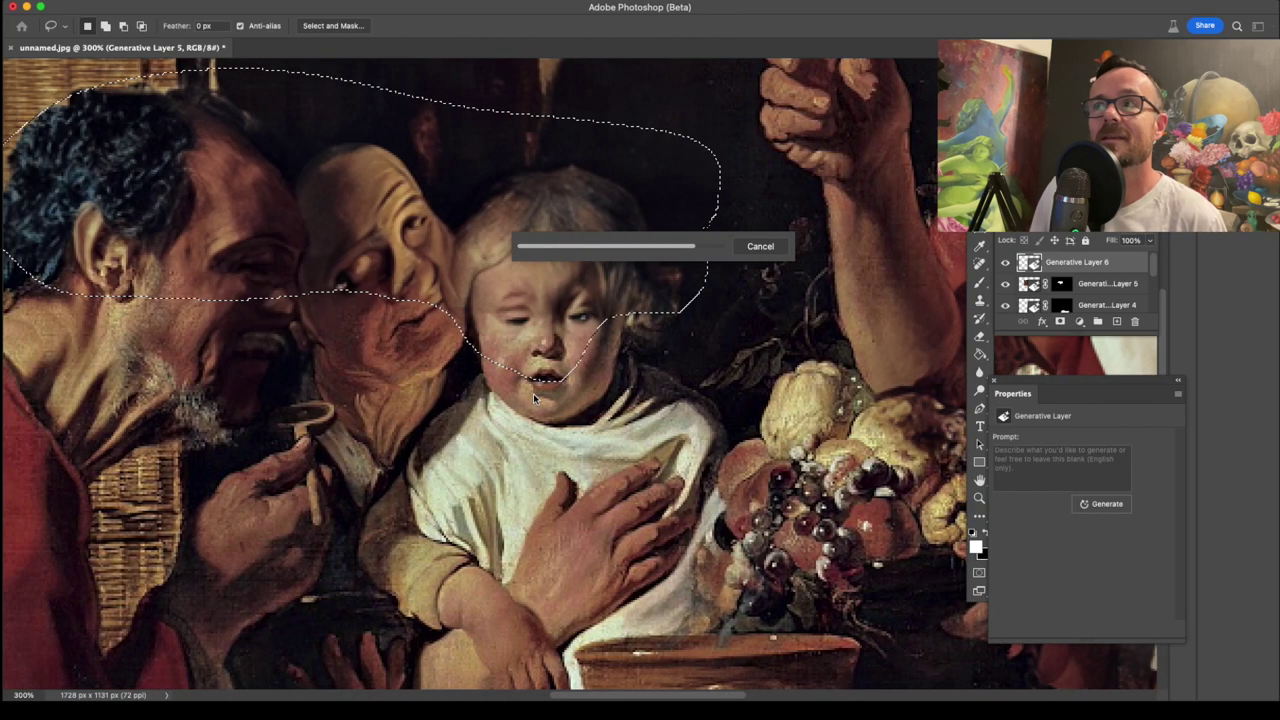
scroll(533, 396, "up", 1)
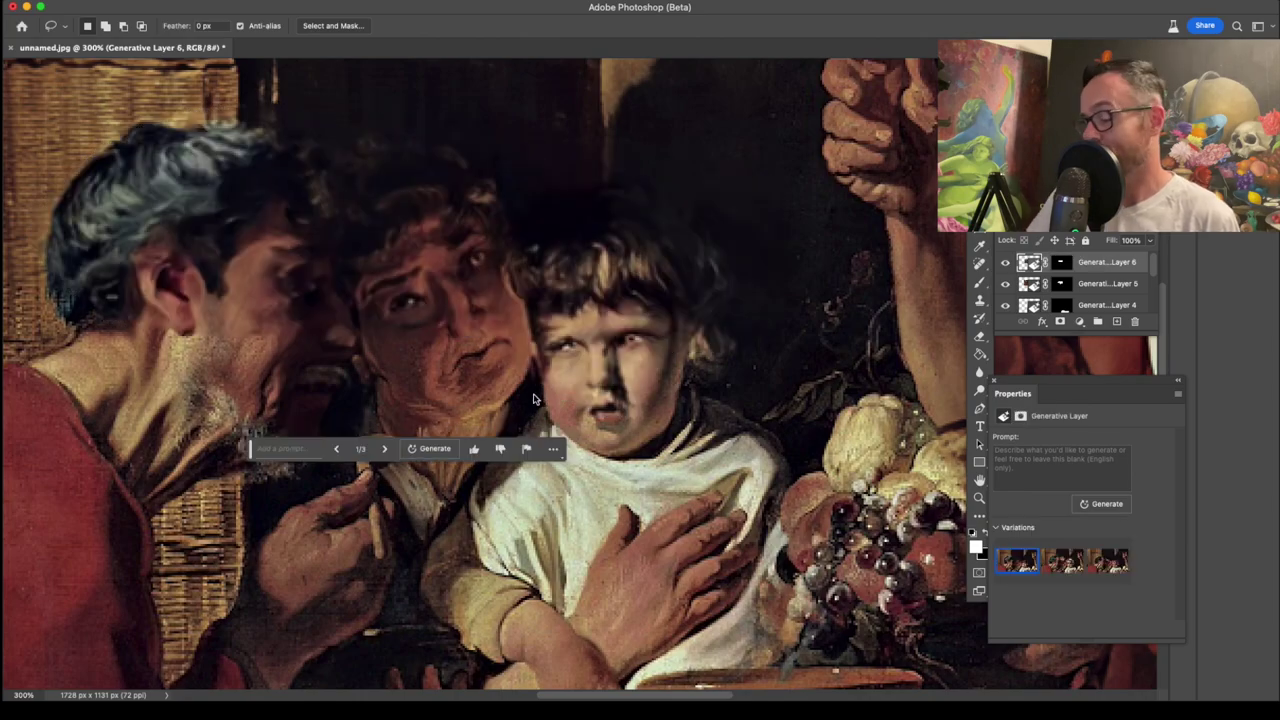
key("super+1")
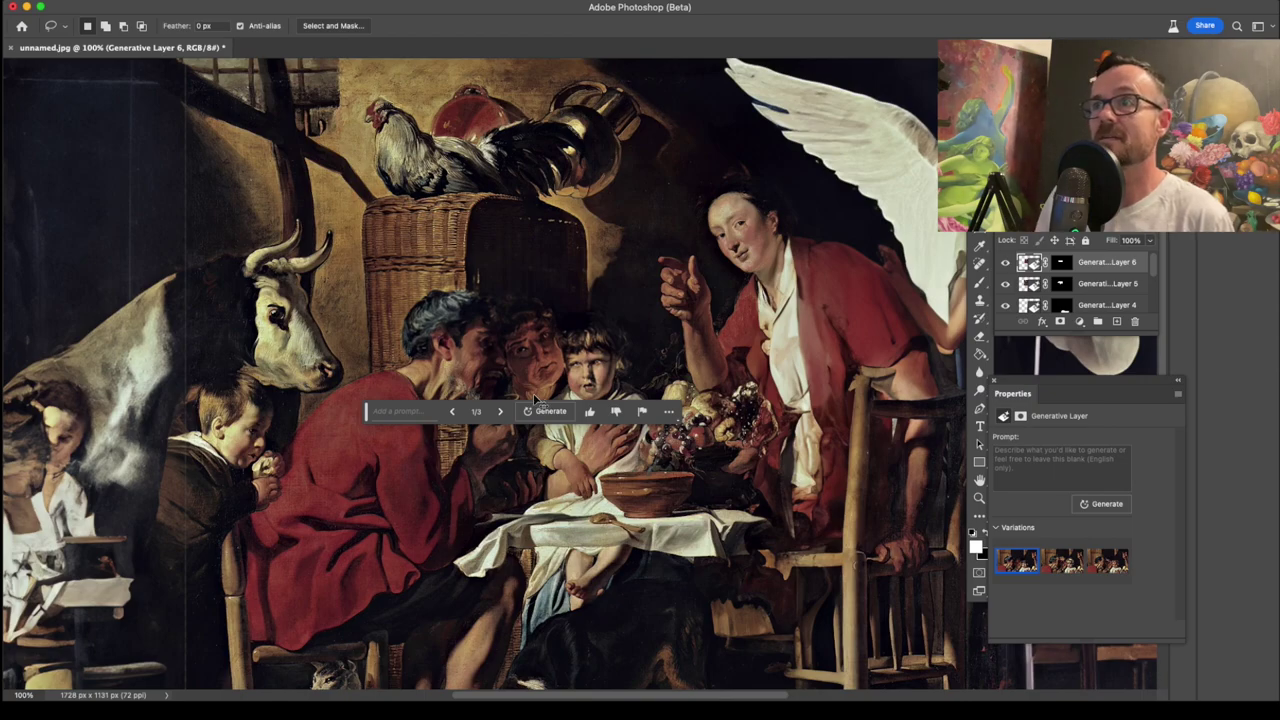
key("super+minus")
scroll(595, 320, "right", 3)
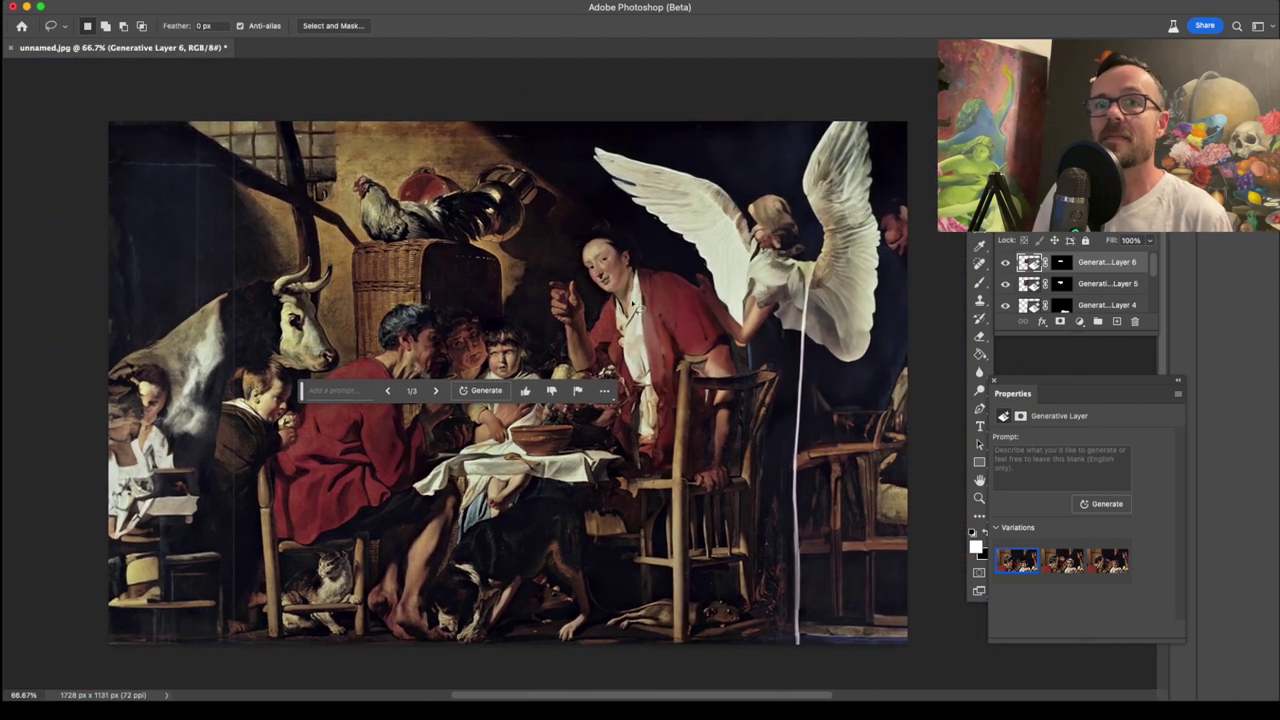
mouse_move(306, 380)
left_mouse_down()
mouse_move(336, 541)
mouse_move(397, 658)
left_mouse_up()
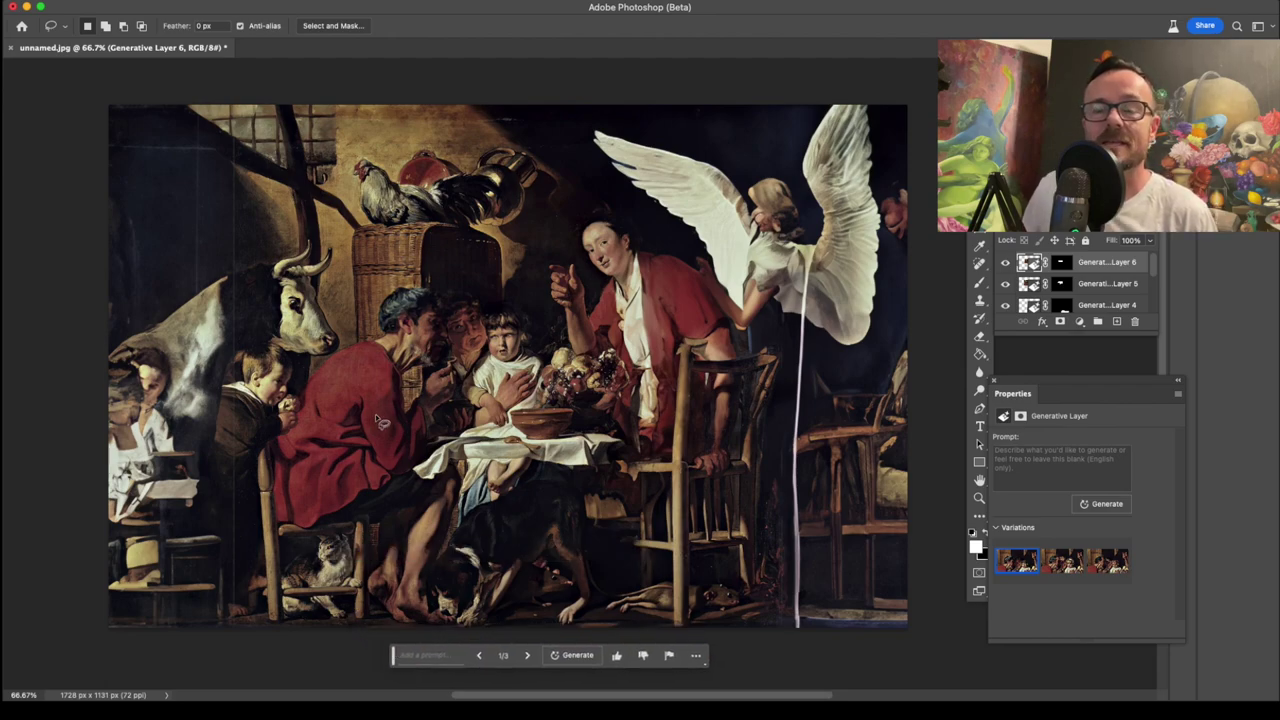